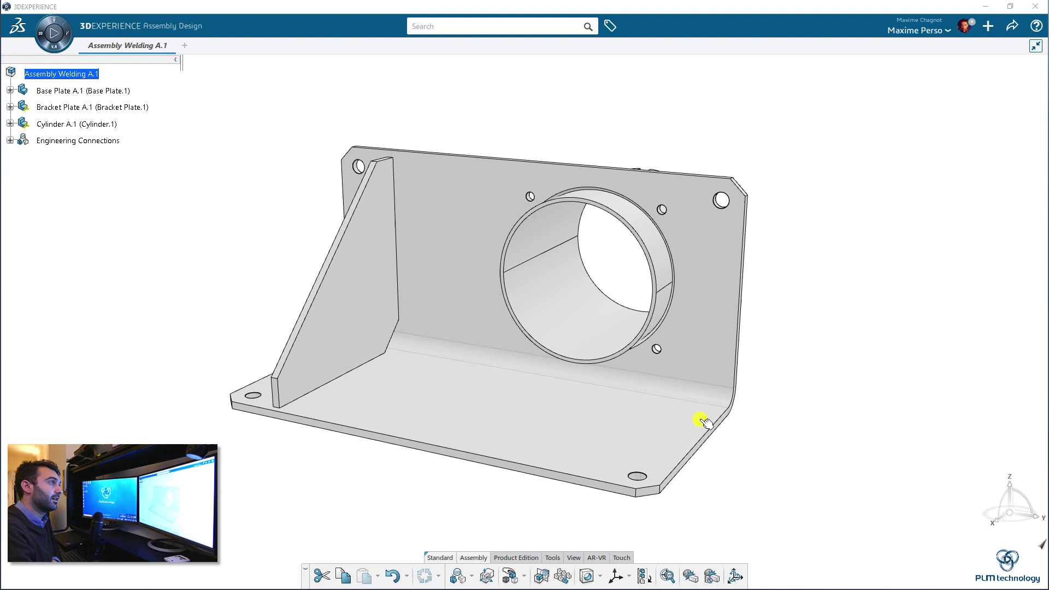
pyautogui.moveTo(848, 367)
pyautogui.mouseDown(button='middle')
pyautogui.moveTo(628, 272)
pyautogui.moveTo(445, 327)
pyautogui.moveTo(902, 419)
pyautogui.moveTo(865, 359)
pyautogui.mouseUp(button='middle')
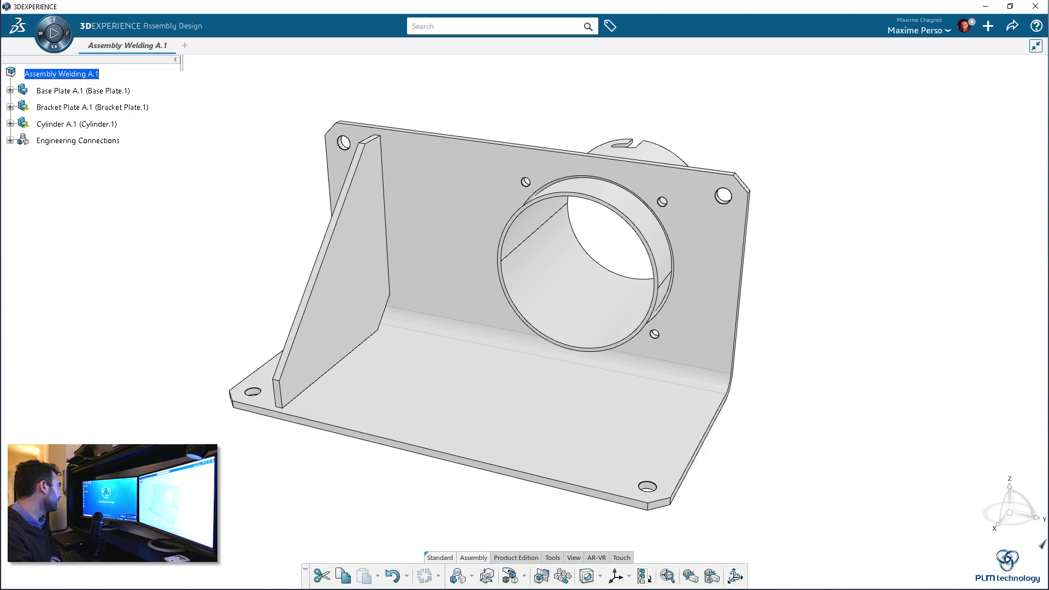
pyautogui.moveTo(0, 7); pyautogui.dragTo(501, 1)
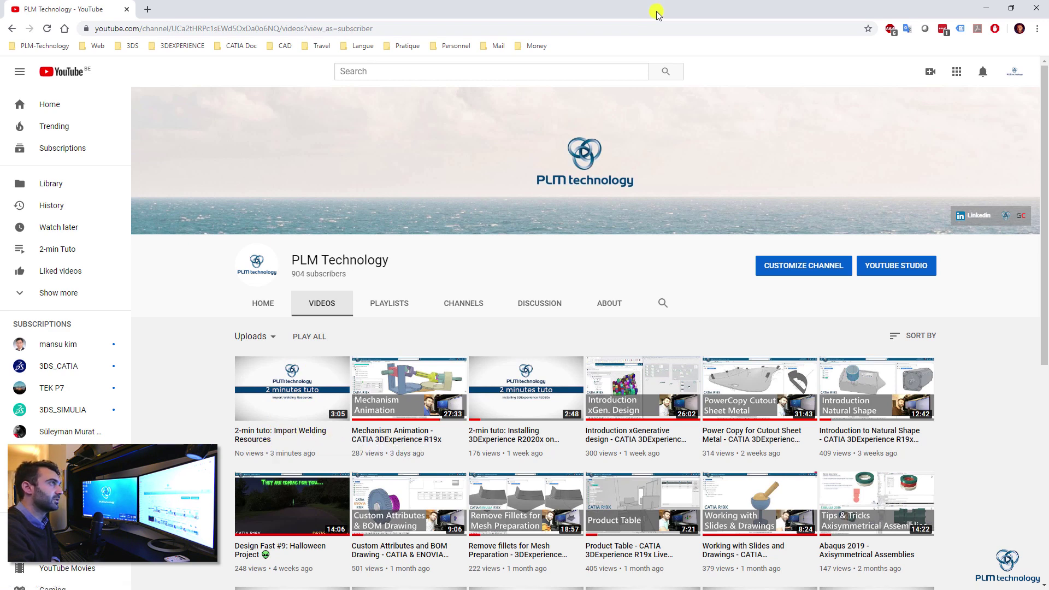
pyautogui.moveTo(828, 12); pyautogui.dragTo(0, 250)
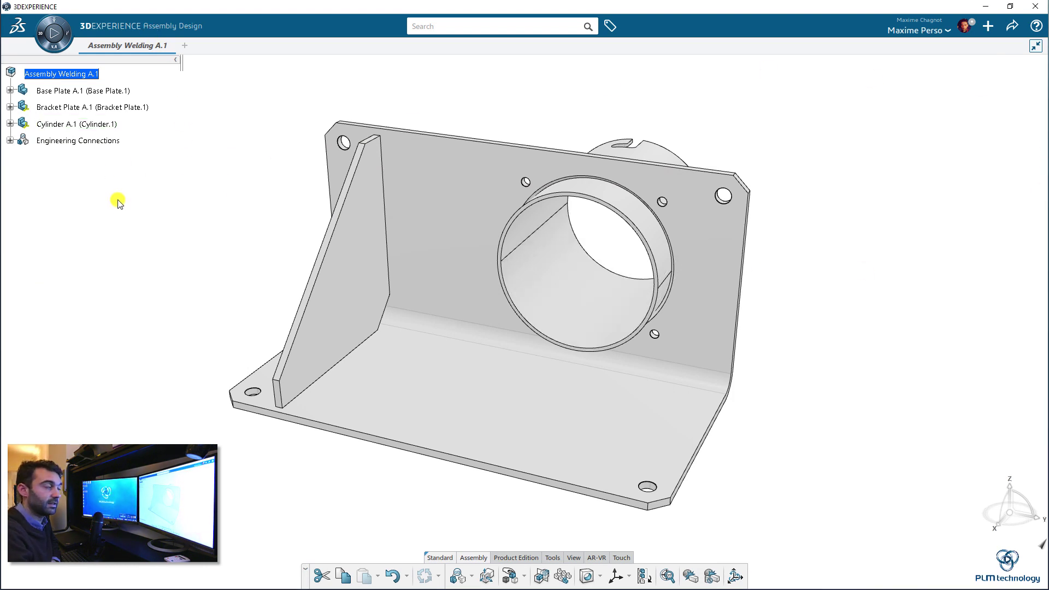
pyautogui.moveTo(807, 399)
pyautogui.mouseDown(button='middle')
pyautogui.moveTo(803, 351)
pyautogui.moveTo(826, 252)
pyautogui.moveTo(750, 356)
pyautogui.moveTo(566, 367)
pyautogui.moveTo(464, 393)
pyautogui.moveTo(650, 460)
pyautogui.moveTo(789, 403)
pyautogui.mouseUp(button='middle')
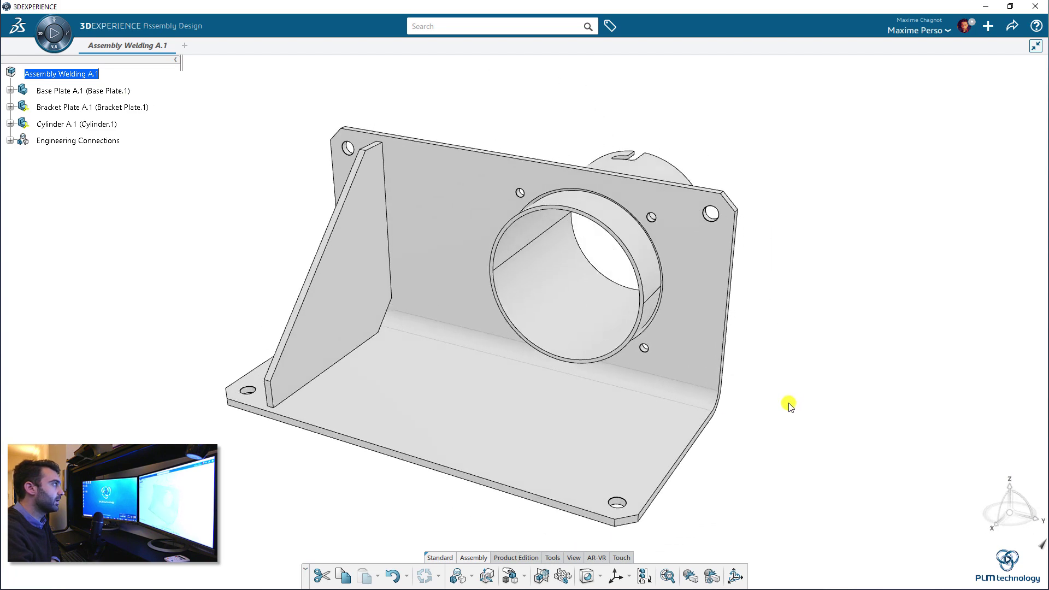
# Examine the base plate's shape and feature structure in the assembly, then collapse its branch.
pyautogui.click(10, 90)
pyautogui.click(22, 108)
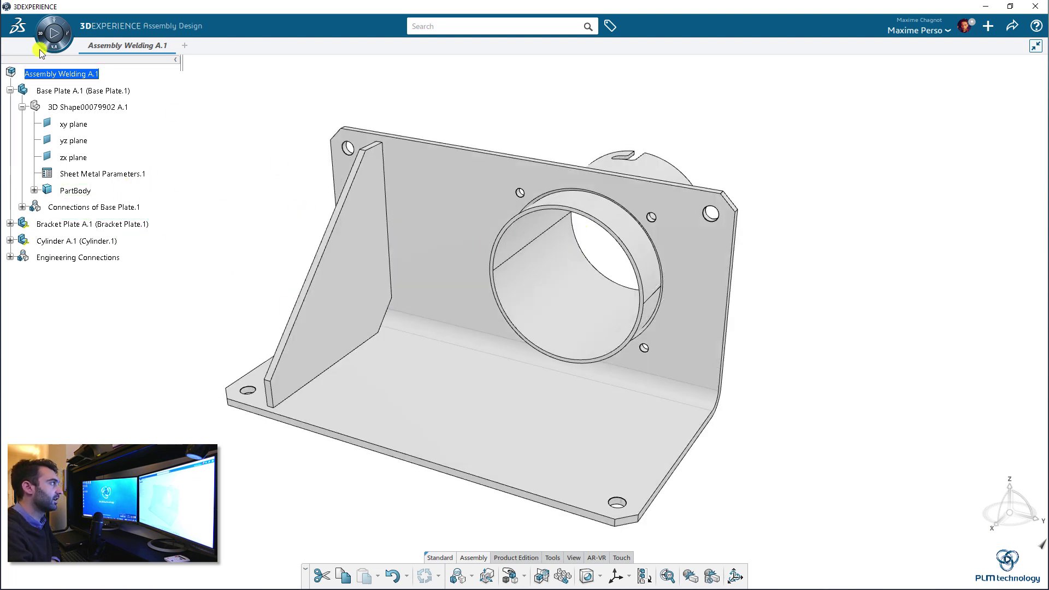
pyautogui.click(11, 91)
pyautogui.moveTo(801, 393); pyautogui.dragTo(787, 351, button='middle')
pyautogui.moveTo(452, 343); pyautogui.dragTo(414, 365, button='middle')
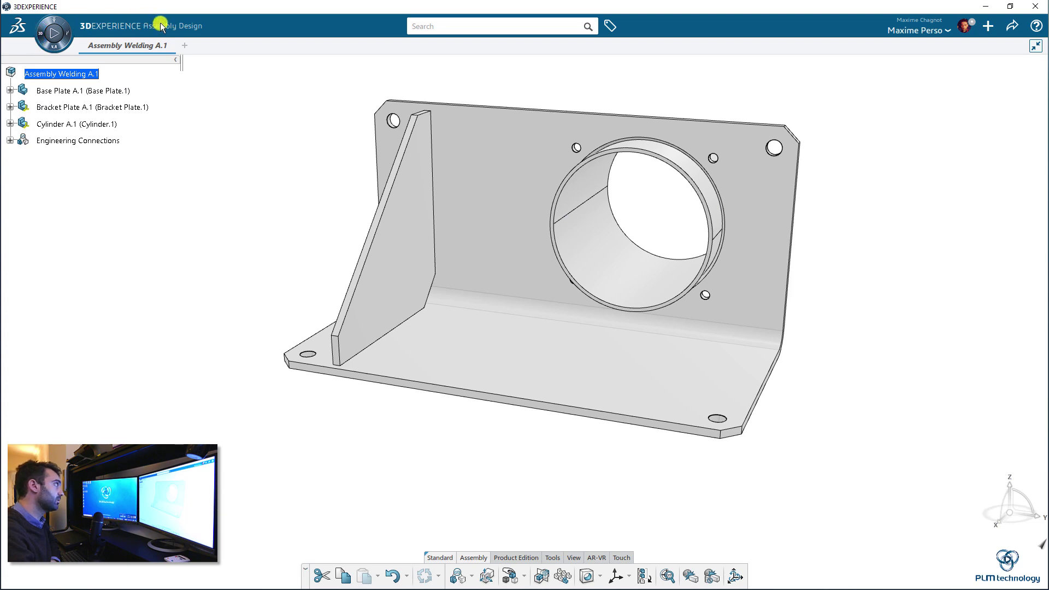
# Switch from Assembly Design to the Weld Design app for the bracket assembly.
pyautogui.click(44, 34)
pyautogui.scroll(-10, 164, 301)
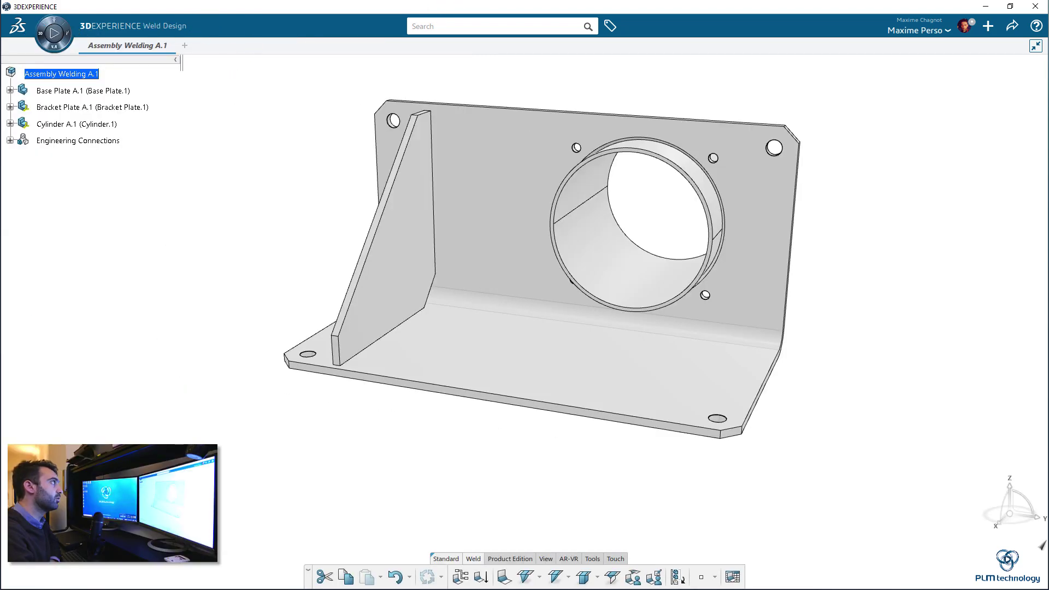
pyautogui.scroll(-5, 244, 396)
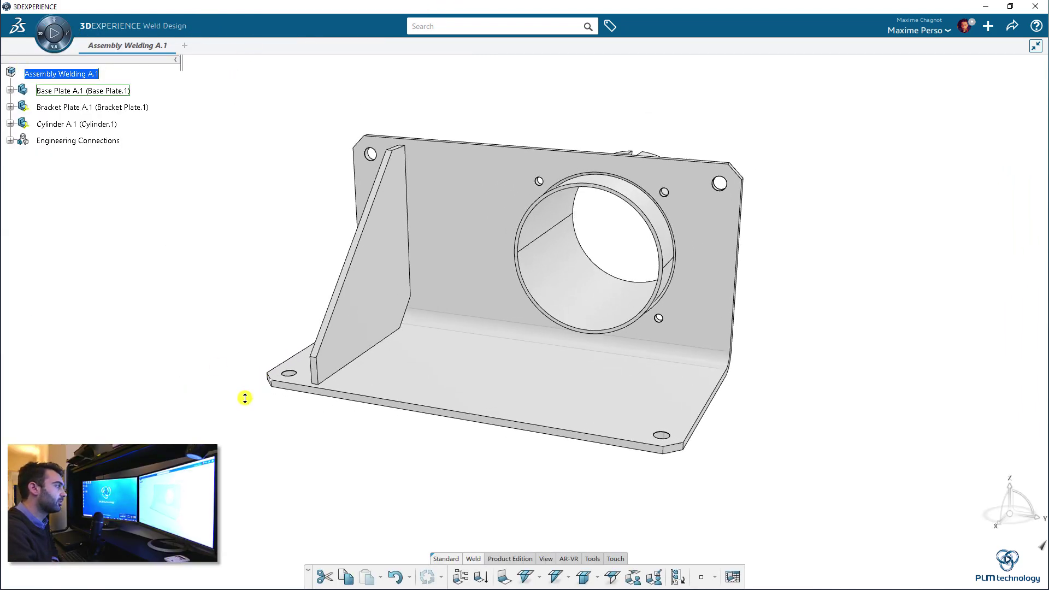
# Create a bundle of welds titled "Weld Lines" in the assembly and expand its contents.
pyautogui.click(457, 582)
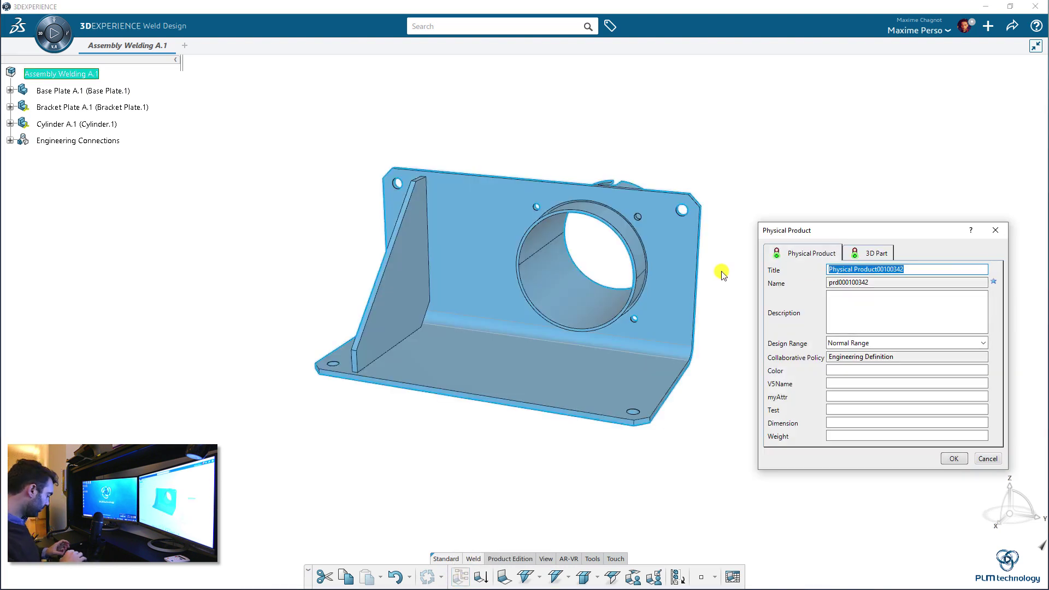
pyautogui.write('Weld L')
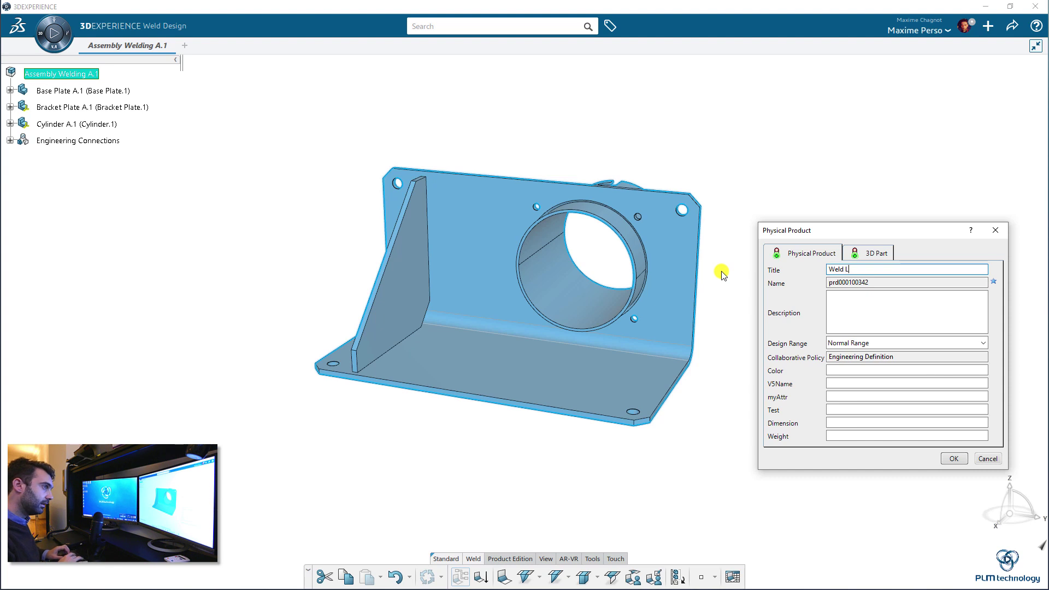
pyautogui.write('ines')
pyautogui.click(953, 459)
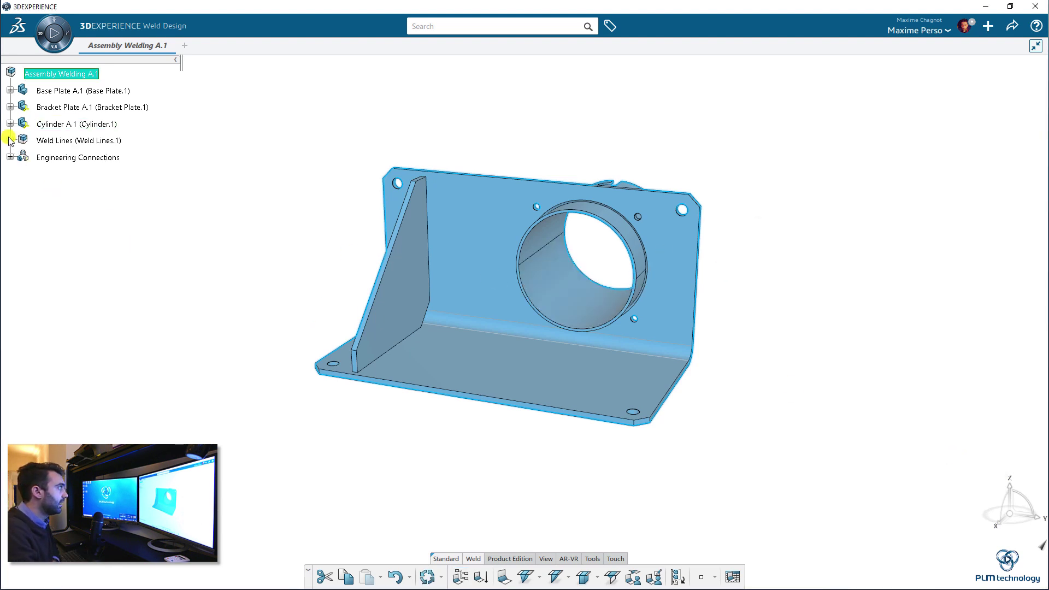
pyautogui.click(9, 140)
pyautogui.click(22, 157)
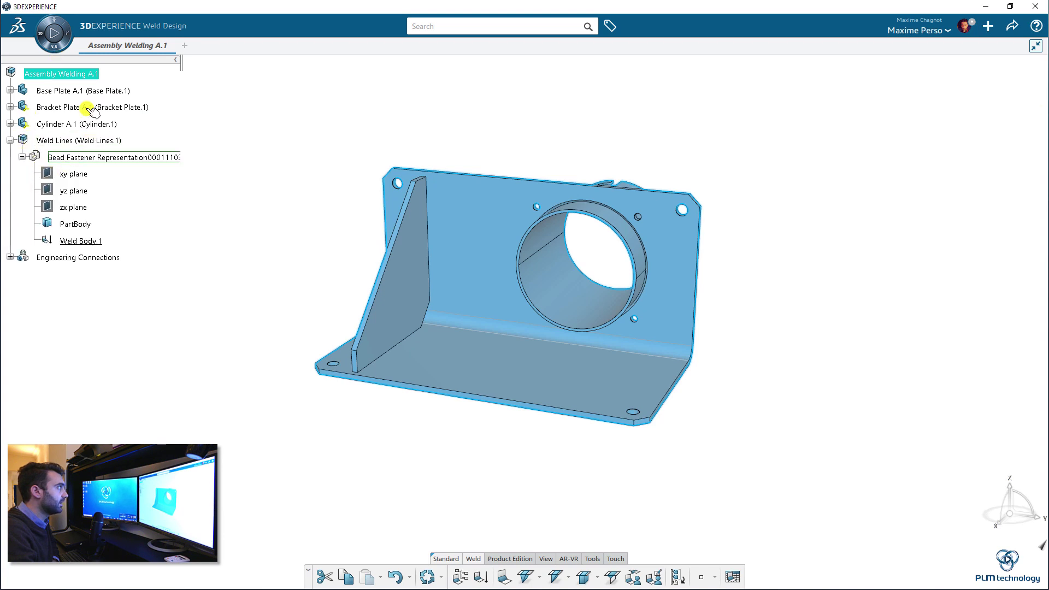
# Start a fillet weld in Weld Lines with the bracket plate's side face and the base plate's vertical wall as linked supports.
pyautogui.click(53, 141)
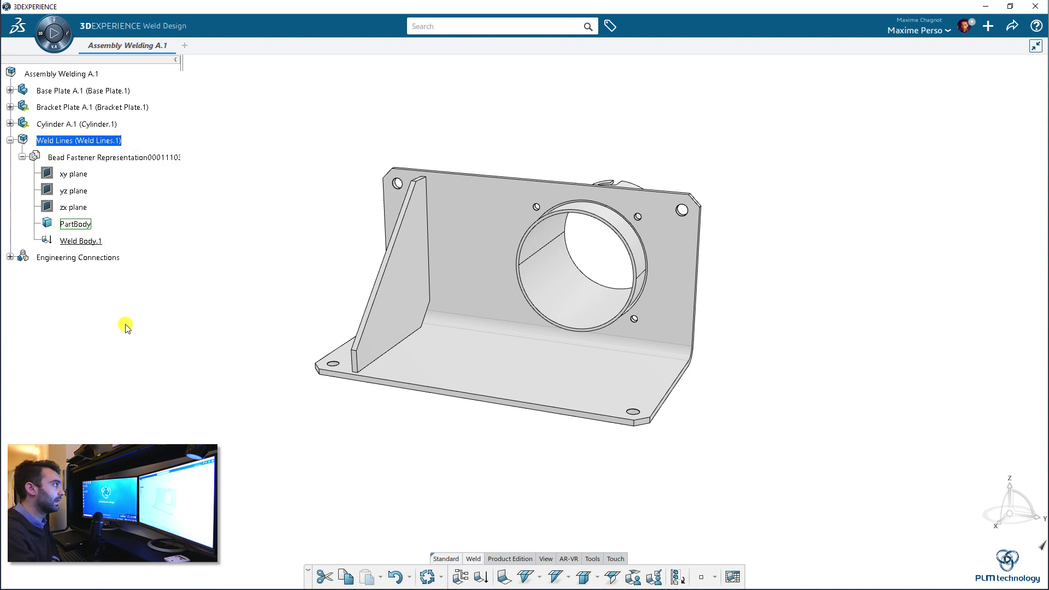
pyautogui.click(540, 577)
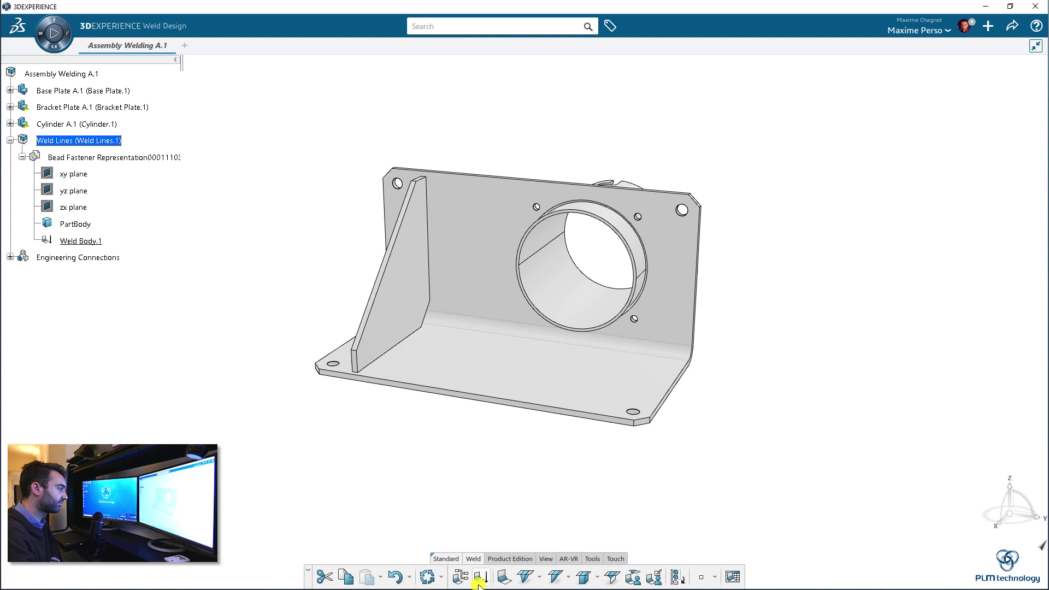
pyautogui.click(499, 580)
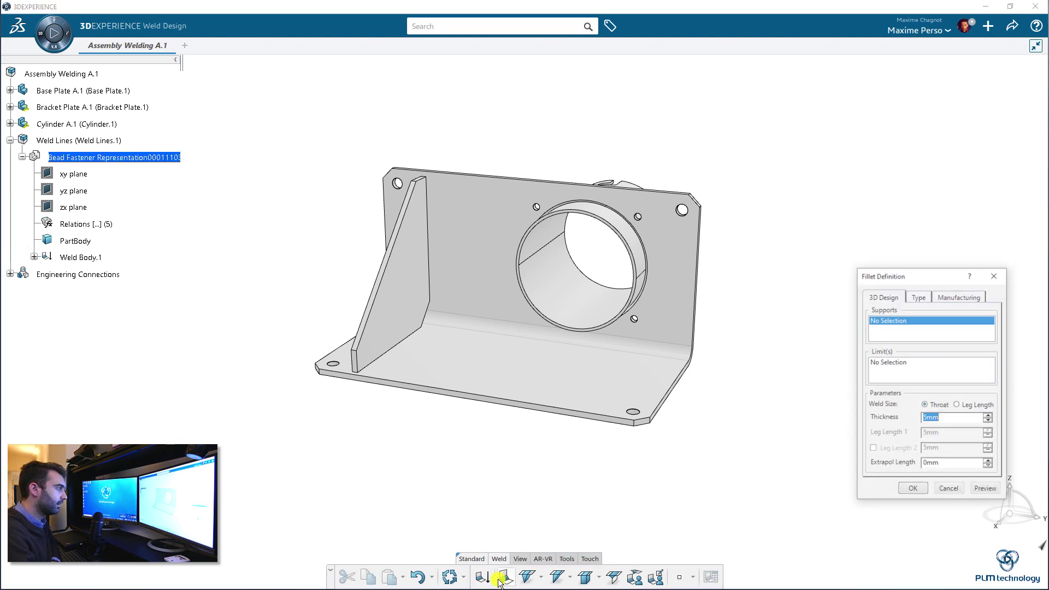
pyautogui.scroll(3, 370, 344)
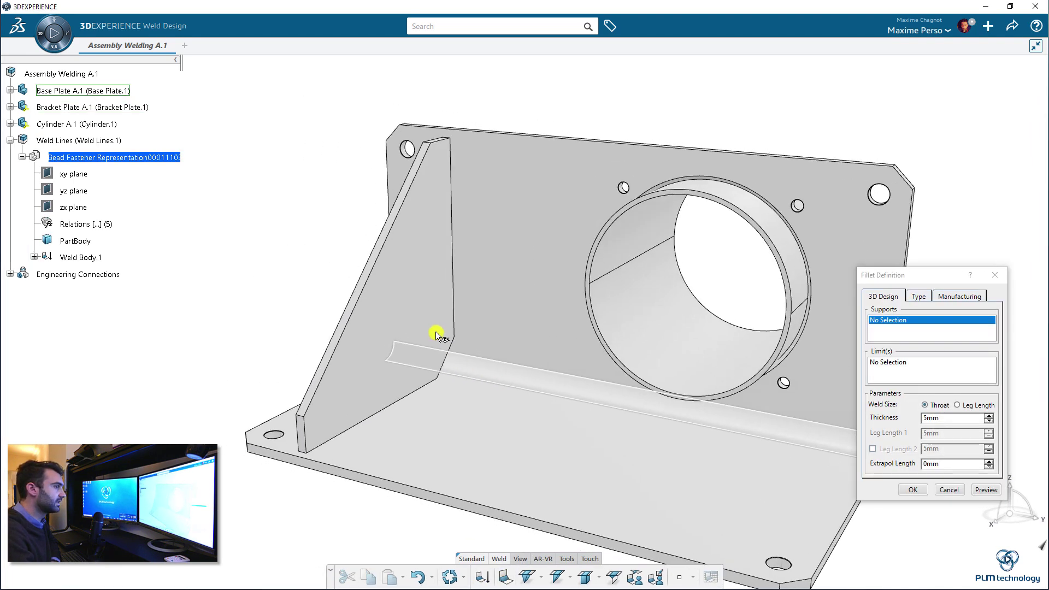
pyautogui.click(434, 287)
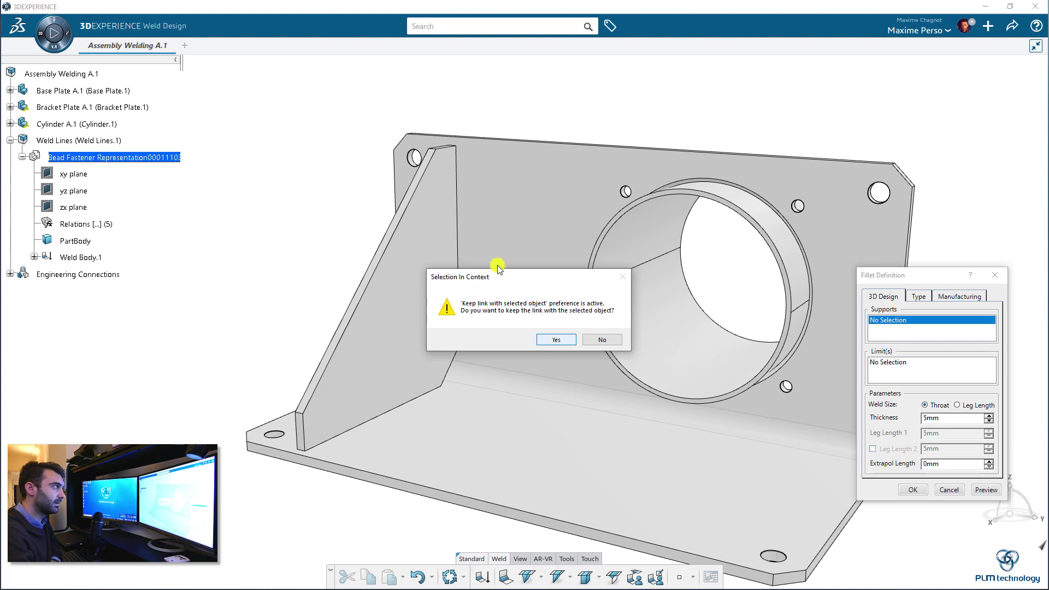
pyautogui.click(558, 339)
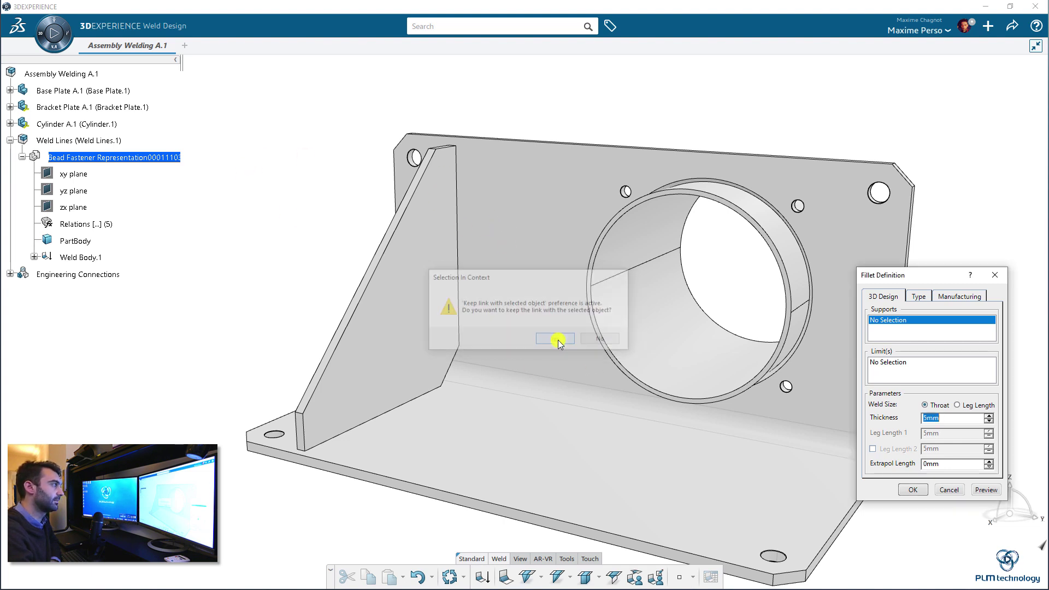
pyautogui.moveTo(476, 257); pyautogui.dragTo(476, 295, button='middle')
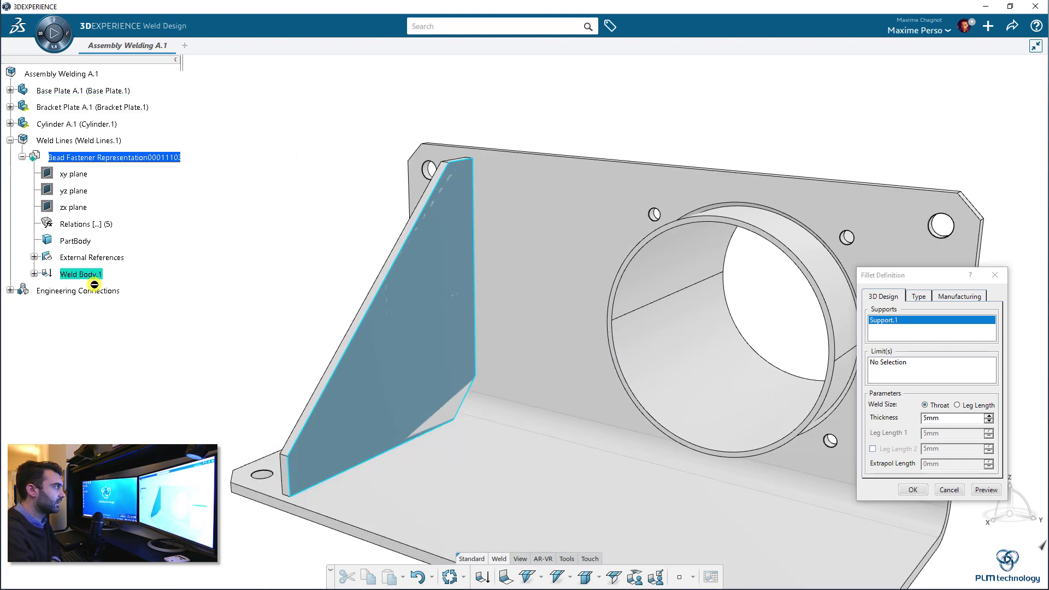
pyautogui.click(34, 257)
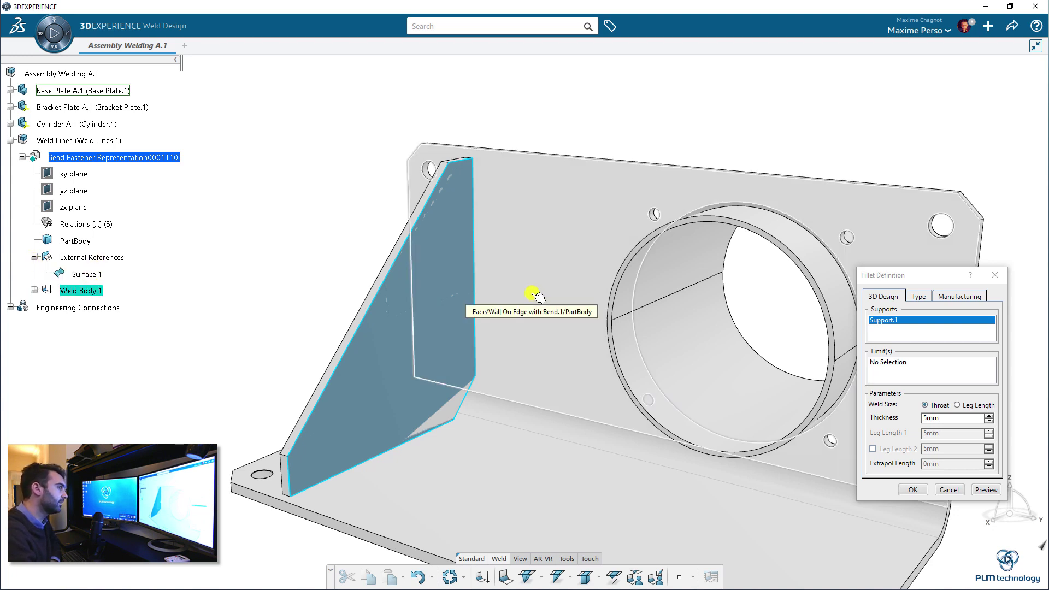
pyautogui.click(529, 272)
pyautogui.click(555, 339)
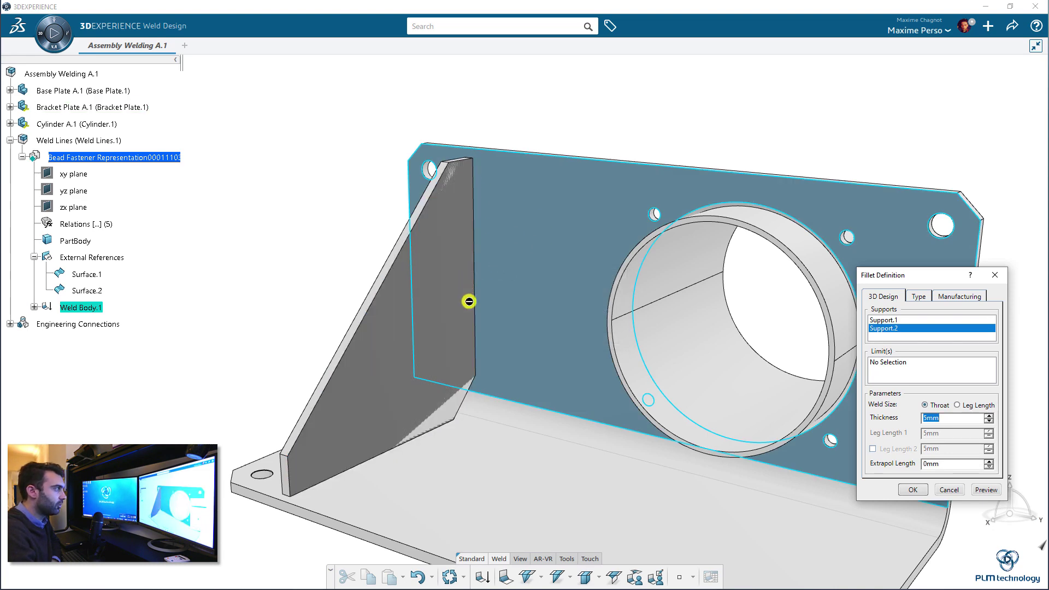
# Limit the fillet weld with the bracket plate's top face and lower chamfered corner face, keeping both links, and preview it.
pyautogui.click(907, 372)
pyautogui.moveTo(516, 216)
pyautogui.mouseDown(button='middle')
pyautogui.moveTo(563, 304)
pyautogui.moveTo(533, 312)
pyautogui.moveTo(574, 441)
pyautogui.moveTo(497, 311)
pyautogui.moveTo(576, 295)
pyautogui.moveTo(515, 206)
pyautogui.mouseUp(button='middle')
pyautogui.click(499, 319)
pyautogui.click(556, 340)
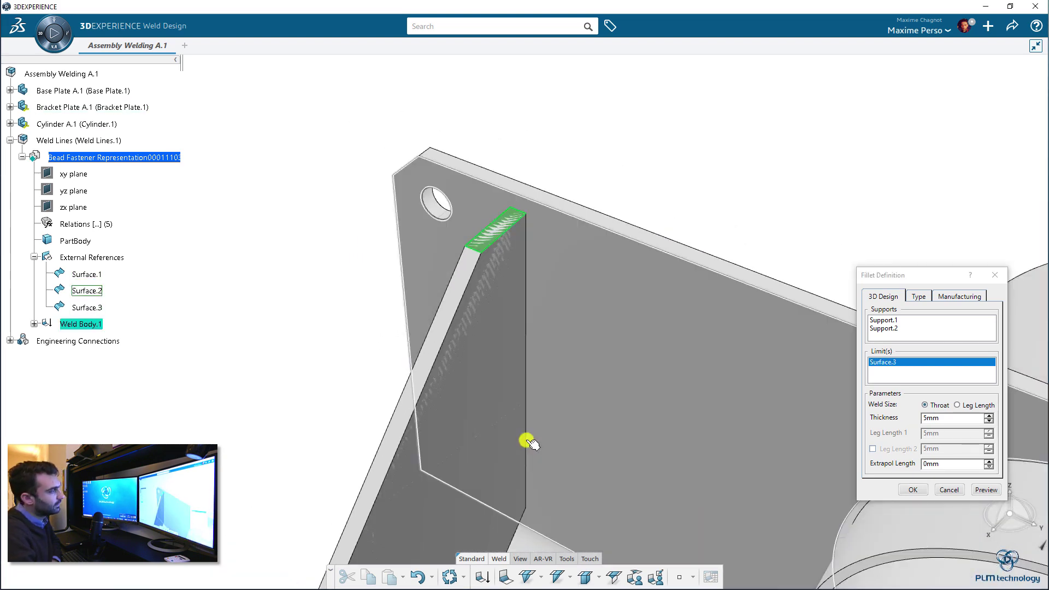
pyautogui.moveTo(526, 441); pyautogui.dragTo(480, 393, button='middle')
pyautogui.click(488, 393)
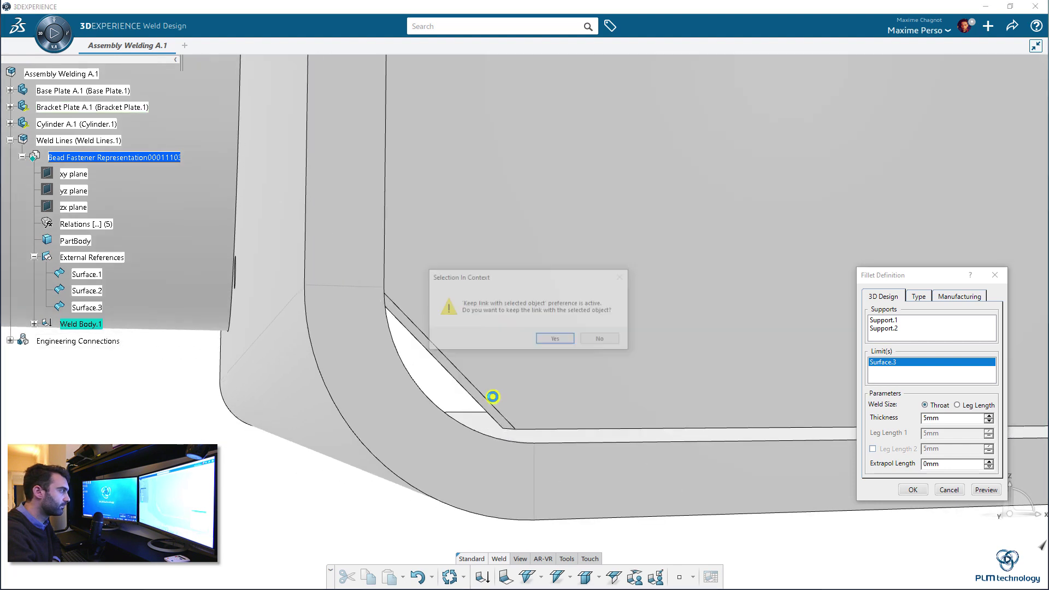
pyautogui.click(555, 340)
pyautogui.moveTo(752, 302); pyautogui.dragTo(1002, 518, button='middle')
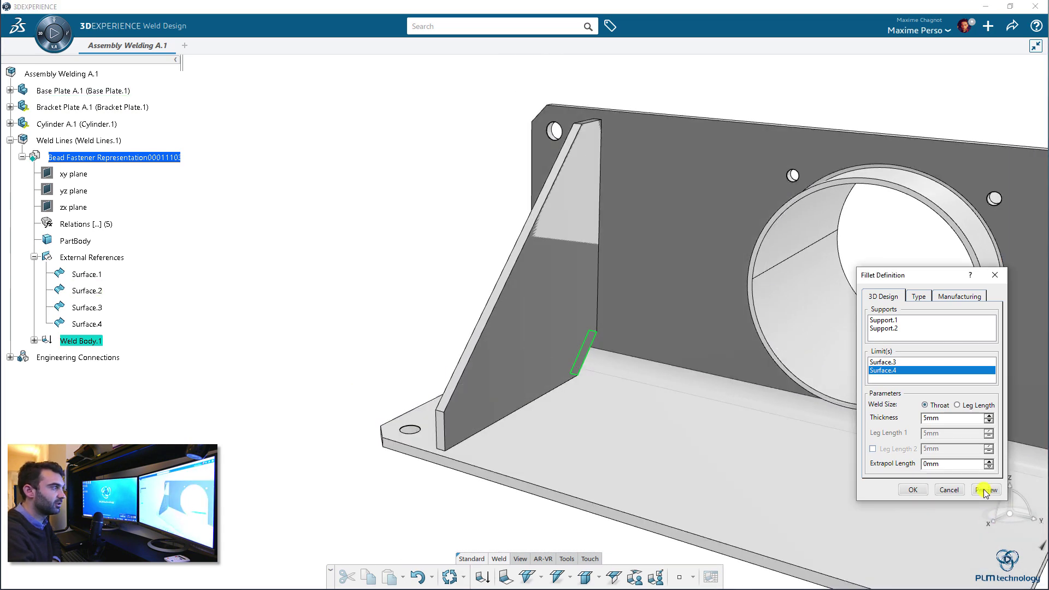
pyautogui.moveTo(634, 195); pyautogui.dragTo(457, 318, button='middle')
pyautogui.moveTo(532, 412); pyautogui.dragTo(569, 337, button='middle')
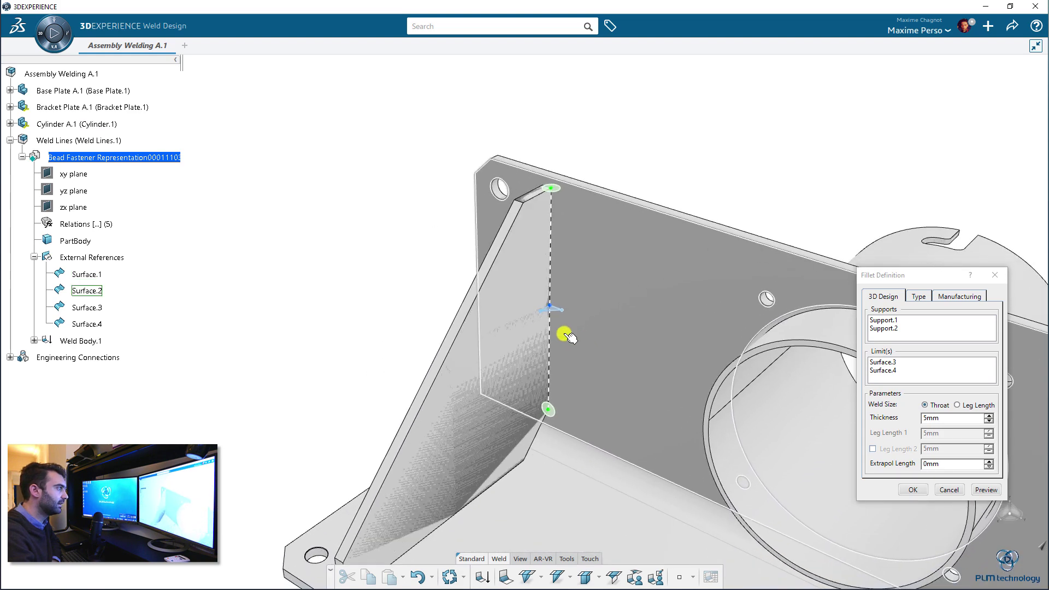
# Give the fillet weld a 3 mm throat thickness and a convex shape with 1 mm offset, and create it.
pyautogui.click(924, 419)
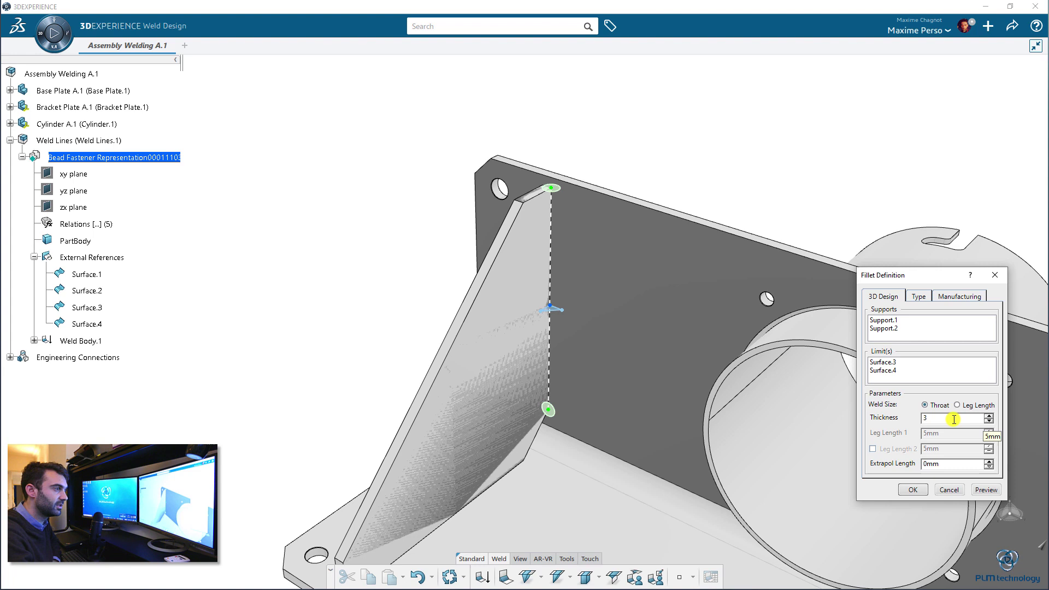
pyautogui.click(956, 299)
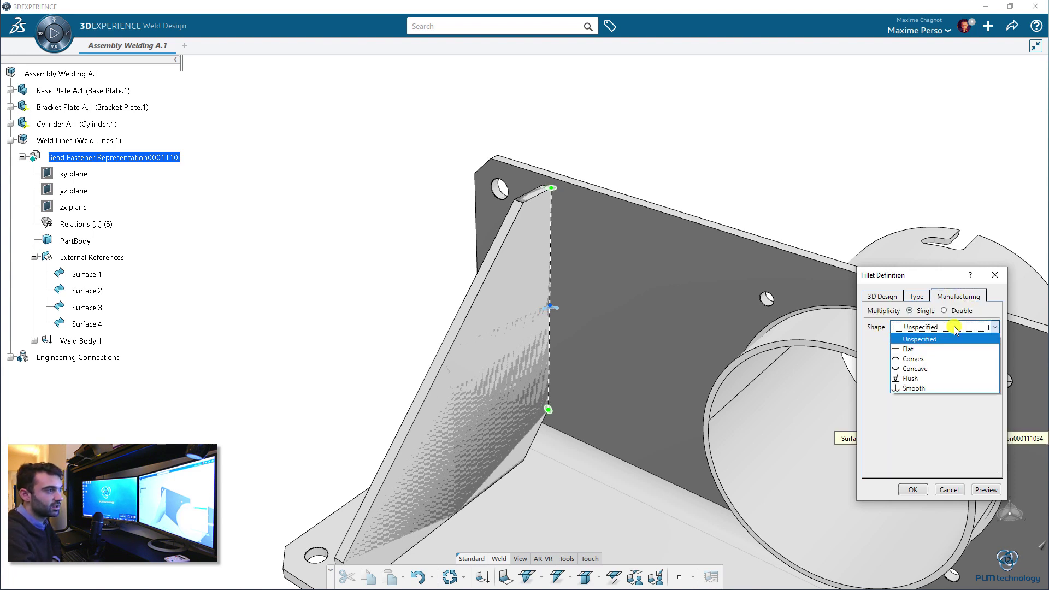
pyautogui.click(921, 361)
pyautogui.moveTo(618, 360); pyautogui.dragTo(892, 285, button='middle')
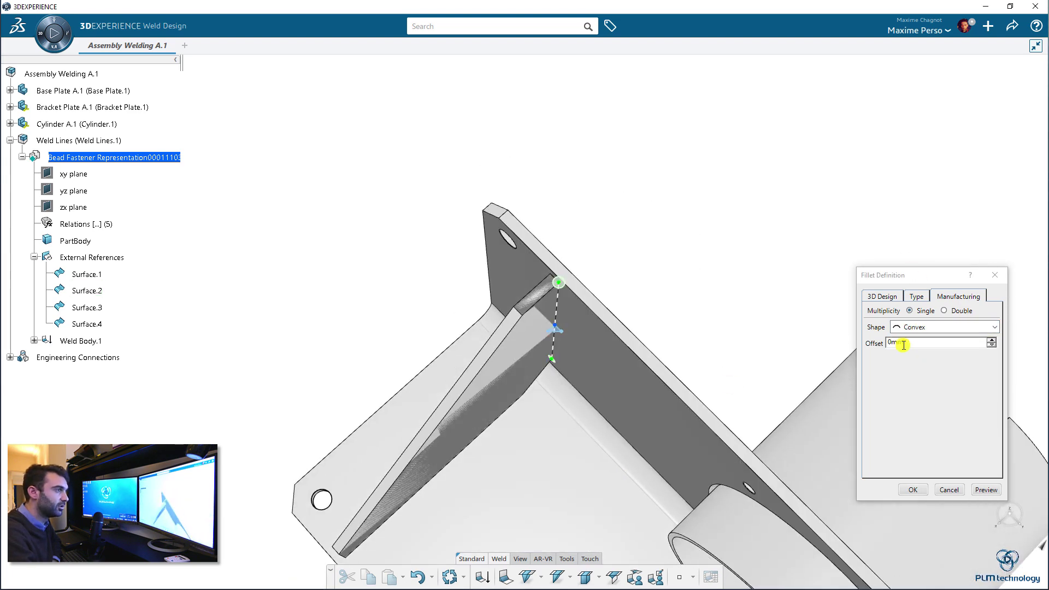
pyautogui.moveTo(594, 386); pyautogui.dragTo(583, 349, button='middle')
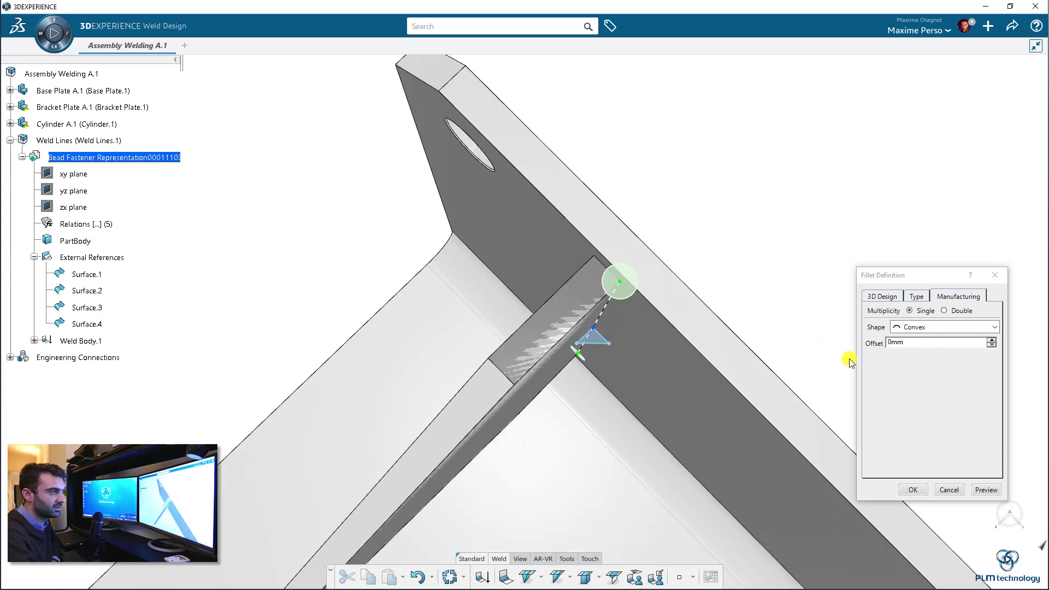
pyautogui.moveTo(916, 344); pyautogui.dragTo(839, 344)
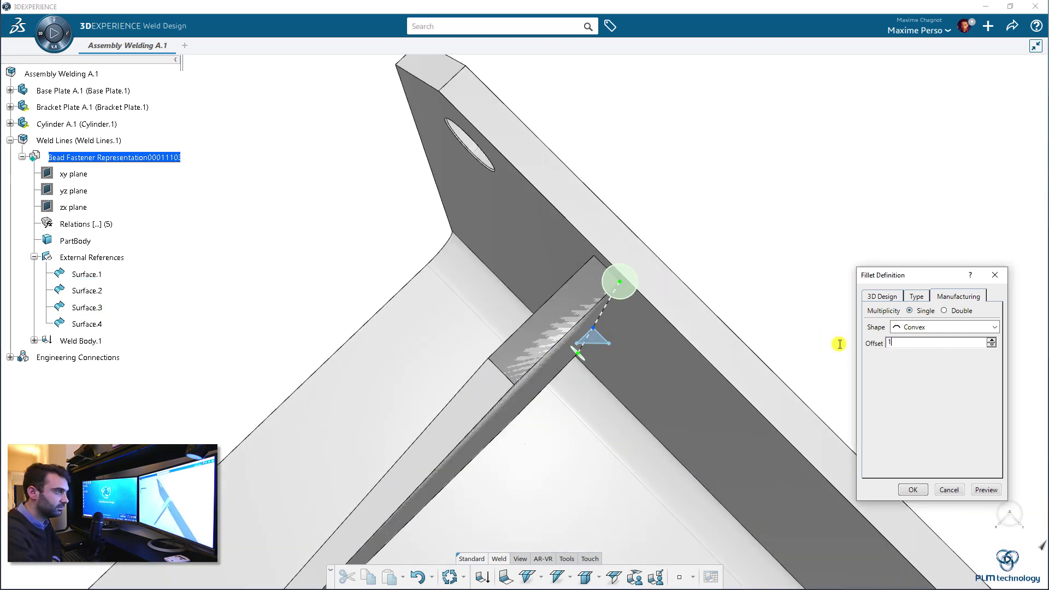
pyautogui.click(983, 489)
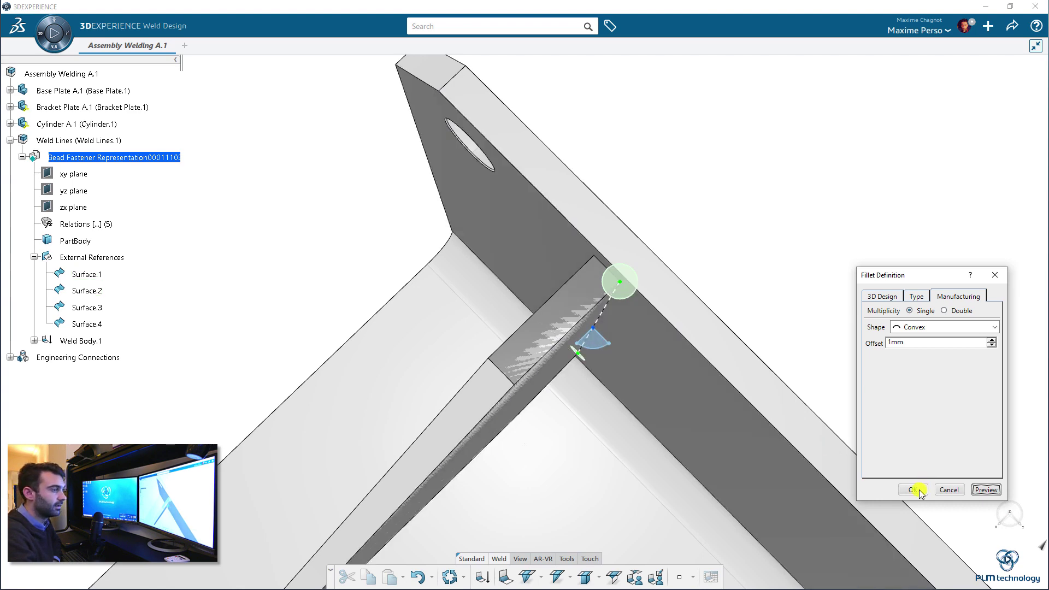
pyautogui.moveTo(684, 402); pyautogui.dragTo(390, 251, button='middle')
# Hide the external reference surfaces Surface.1 to Surface.4 used by the first weld.
pyautogui.click(86, 273)
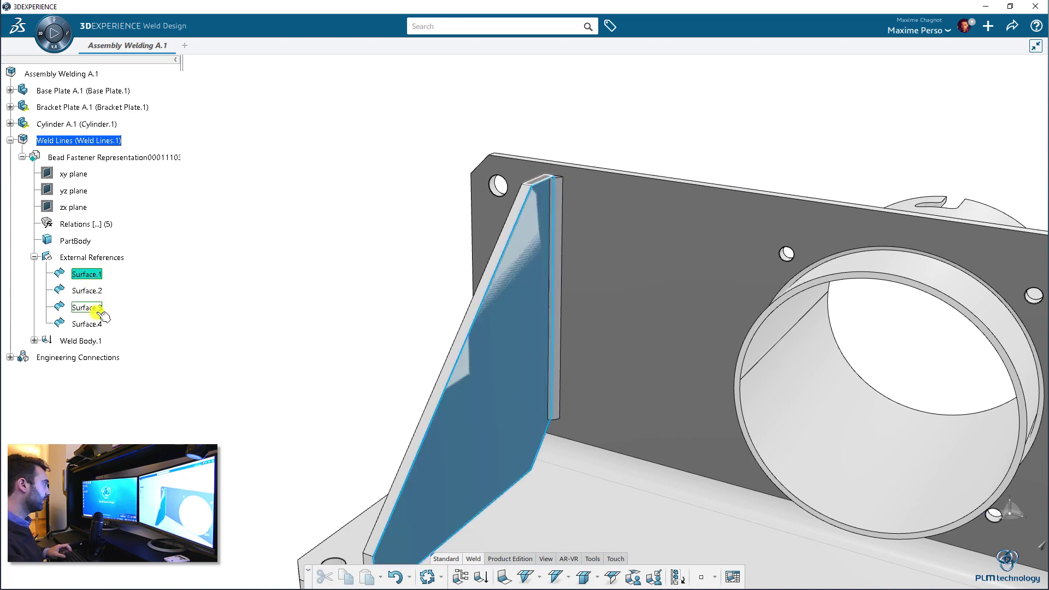
pyautogui.keyDown('shift'); pyautogui.click(87, 307); pyautogui.keyUp('shift')
pyautogui.keyDown('shift'); pyautogui.click(90, 324); pyautogui.keyUp('shift')
pyautogui.rightClick(97, 324)
pyautogui.click(151, 362)
# Start a fillet weld with the bracket plate's side face and the base plate's horizontal top face as linked supports.
pyautogui.moveTo(332, 365); pyautogui.dragTo(310, 285, button='middle')
pyautogui.moveTo(337, 387); pyautogui.dragTo(554, 362, button='middle')
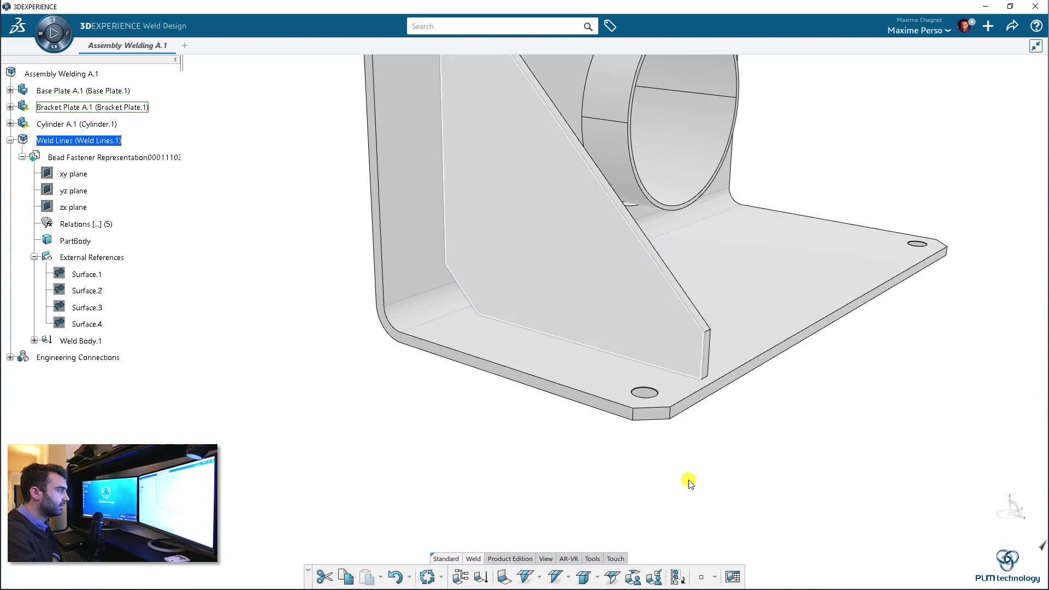
pyautogui.click(503, 577)
pyautogui.scroll(4, 529, 433)
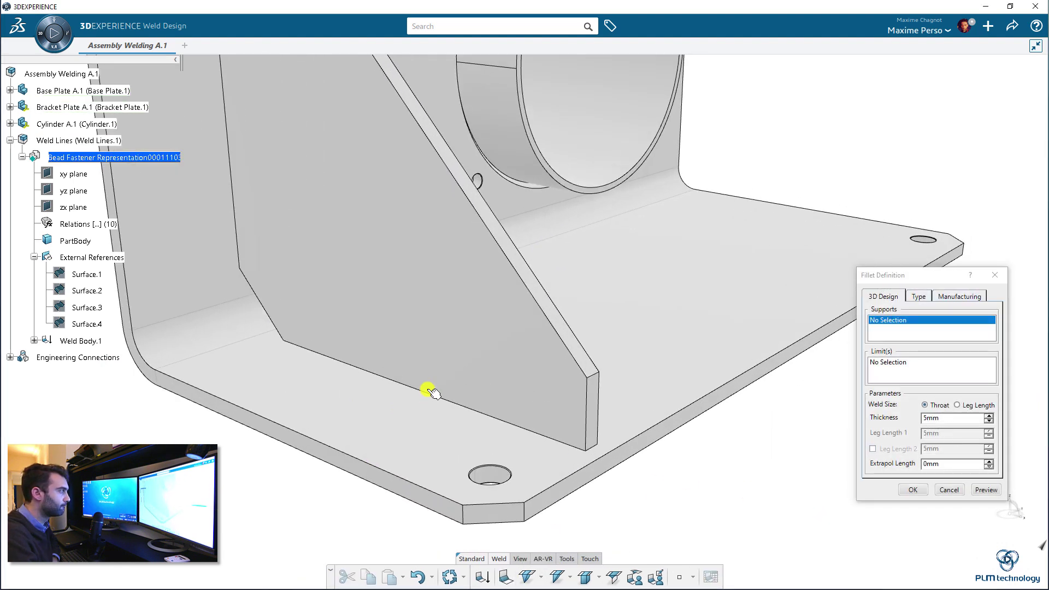
pyautogui.click(496, 375)
pyautogui.click(546, 341)
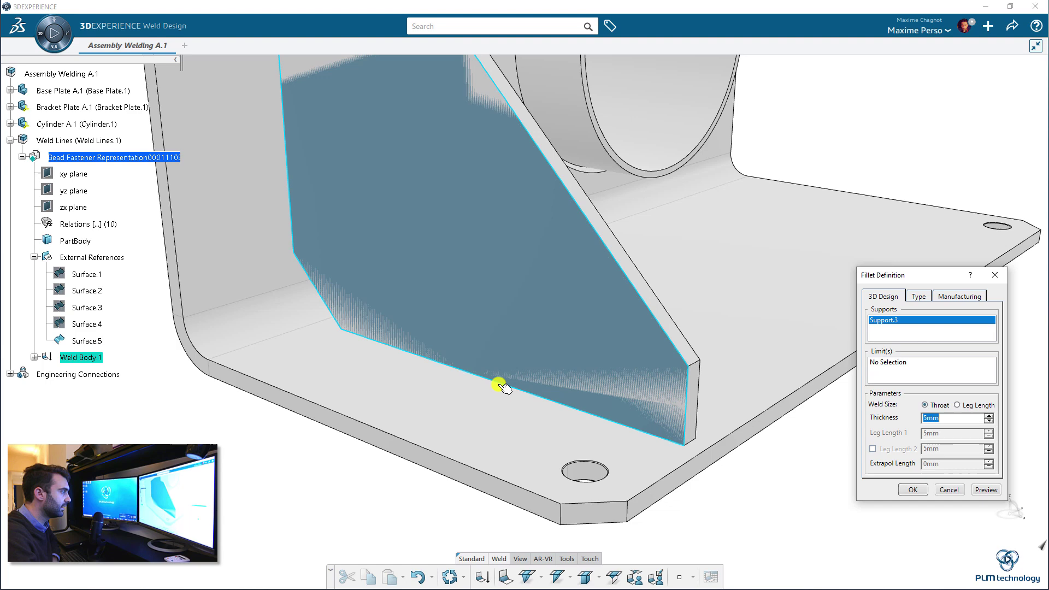
pyautogui.click(465, 398)
pyautogui.click(557, 340)
# Limit the weld with the bracket plate's front end face, kept linked, and its lower chamfered corner face, then preview and create it.
pyautogui.click(877, 362)
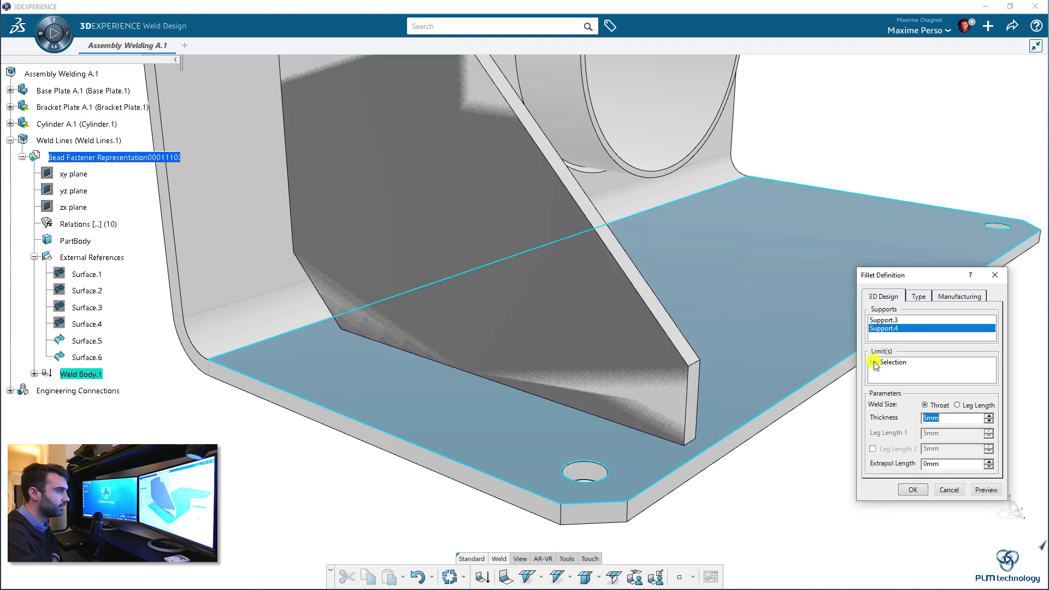
pyautogui.click(434, 393)
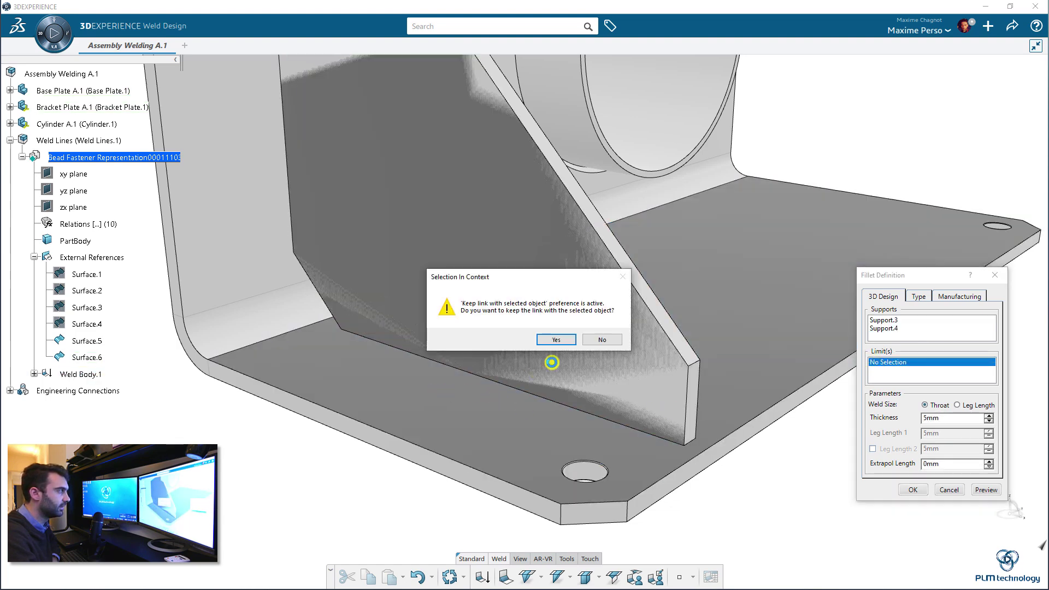
pyautogui.click(556, 340)
pyautogui.scroll(10, 387, 386)
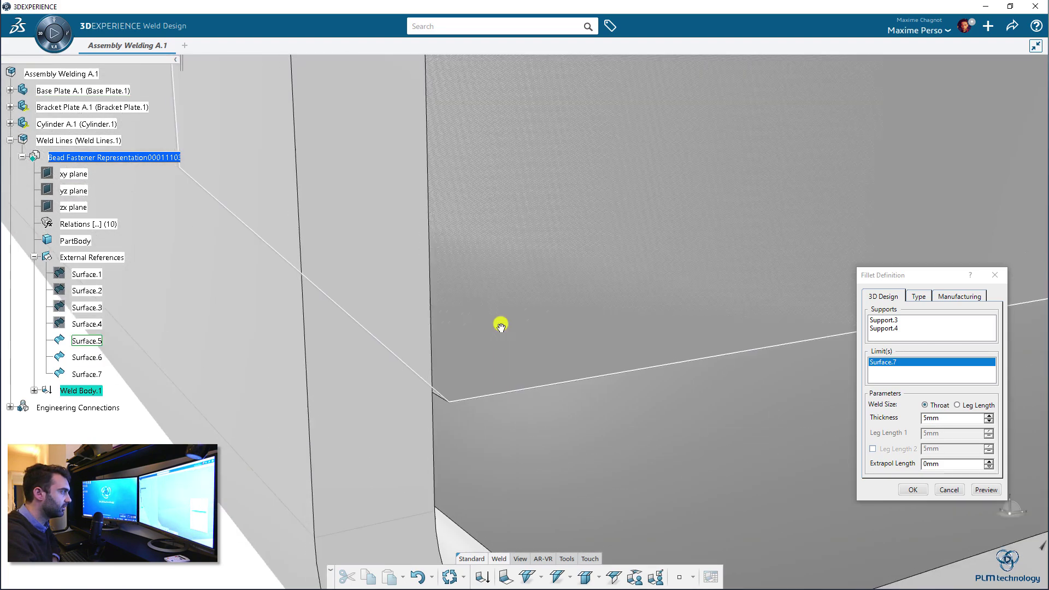
pyautogui.moveTo(501, 325); pyautogui.dragTo(378, 312, button='middle')
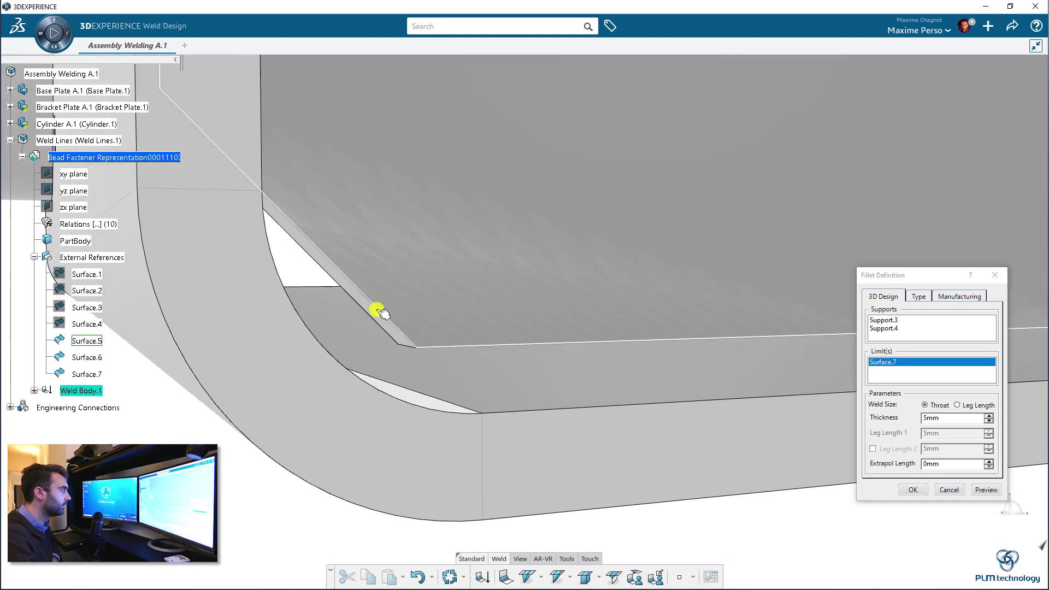
pyautogui.click(445, 335)
pyautogui.scroll(-5, 586, 382)
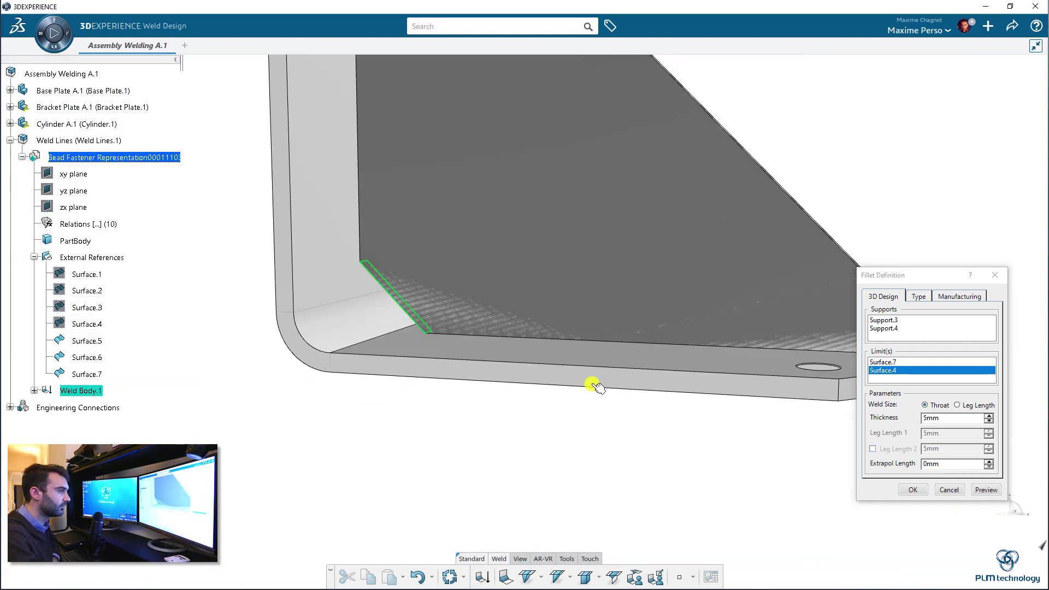
pyautogui.moveTo(600, 392); pyautogui.dragTo(557, 465, button='middle')
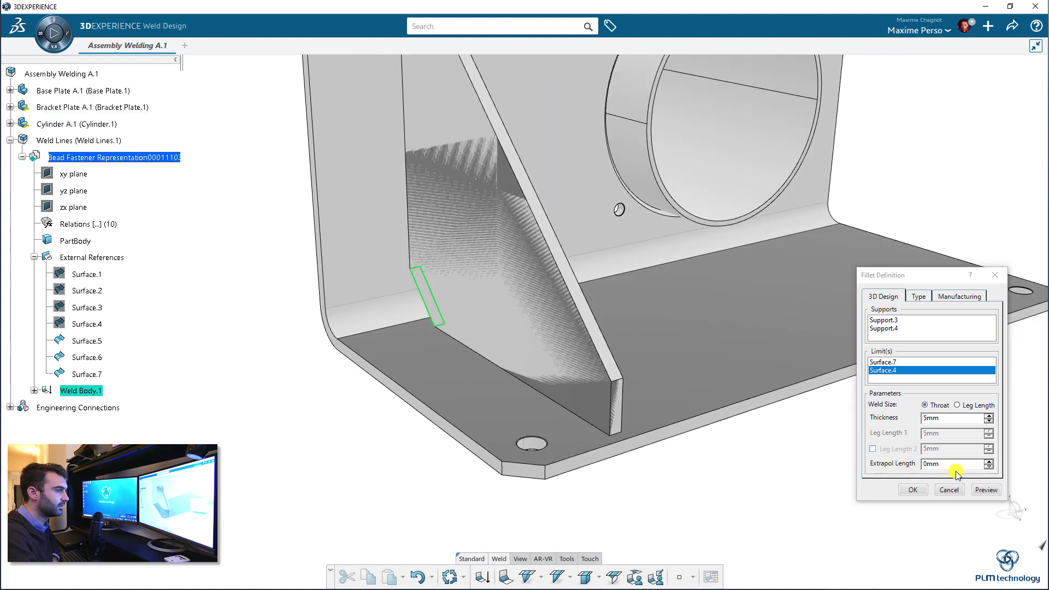
pyautogui.click(980, 491)
pyautogui.click(913, 490)
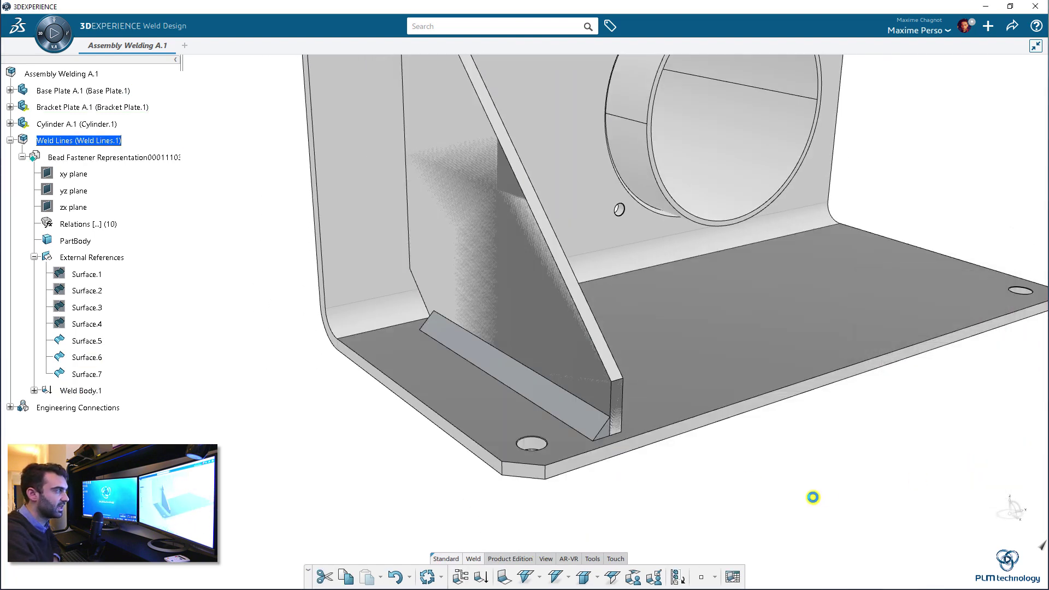
# Hide the external reference surfaces Surface.5 to Surface.7 and collapse the External References branch.
pyautogui.moveTo(385, 432); pyautogui.dragTo(314, 386, button='middle')
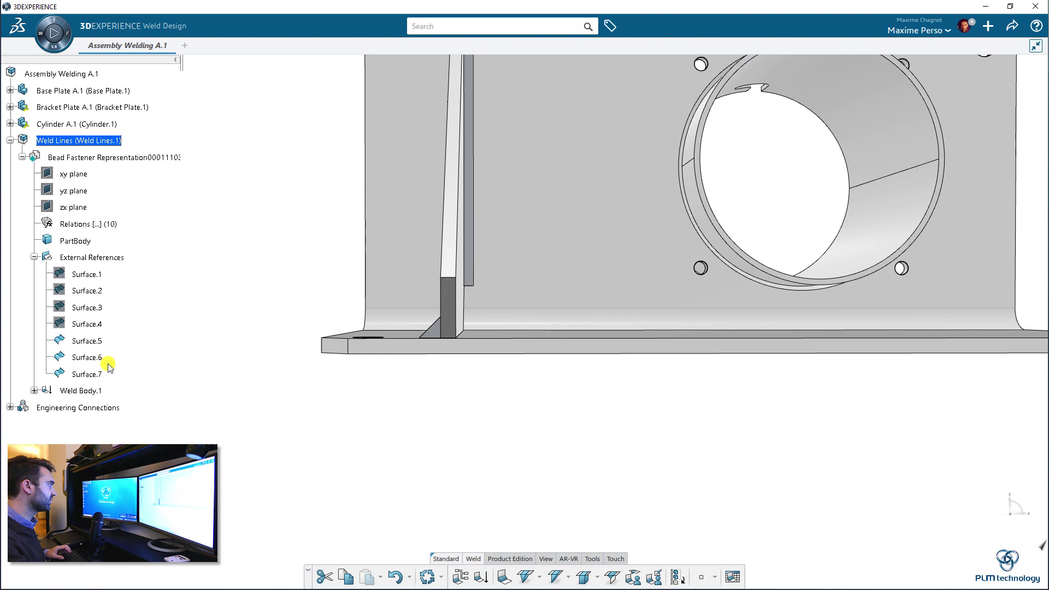
pyautogui.keyDown('shift'); pyautogui.click(83, 341); pyautogui.keyUp('shift')
pyautogui.rightClick(83, 340)
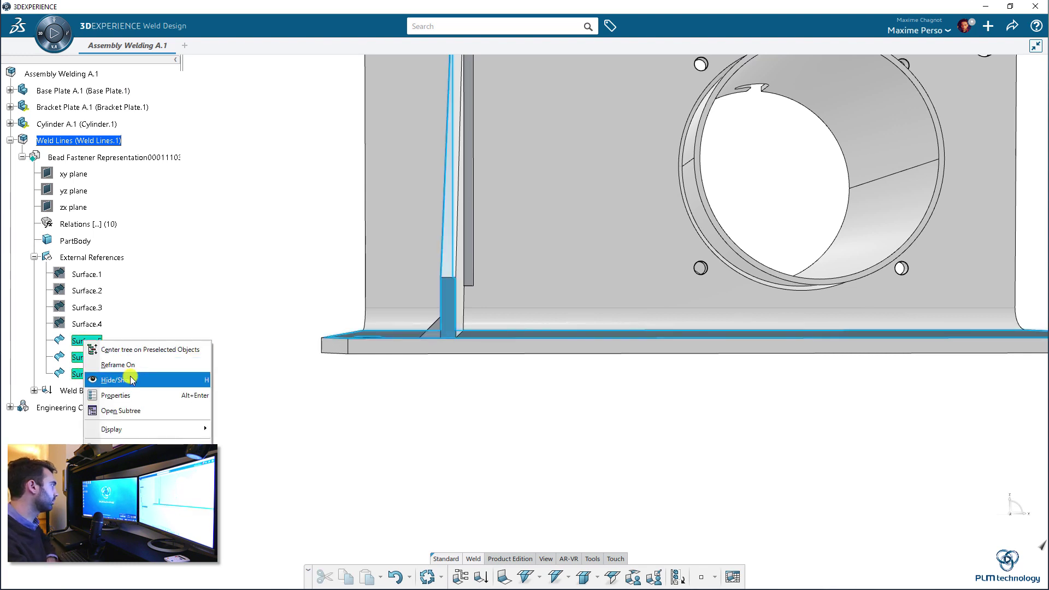
pyautogui.click(130, 377)
pyautogui.click(33, 258)
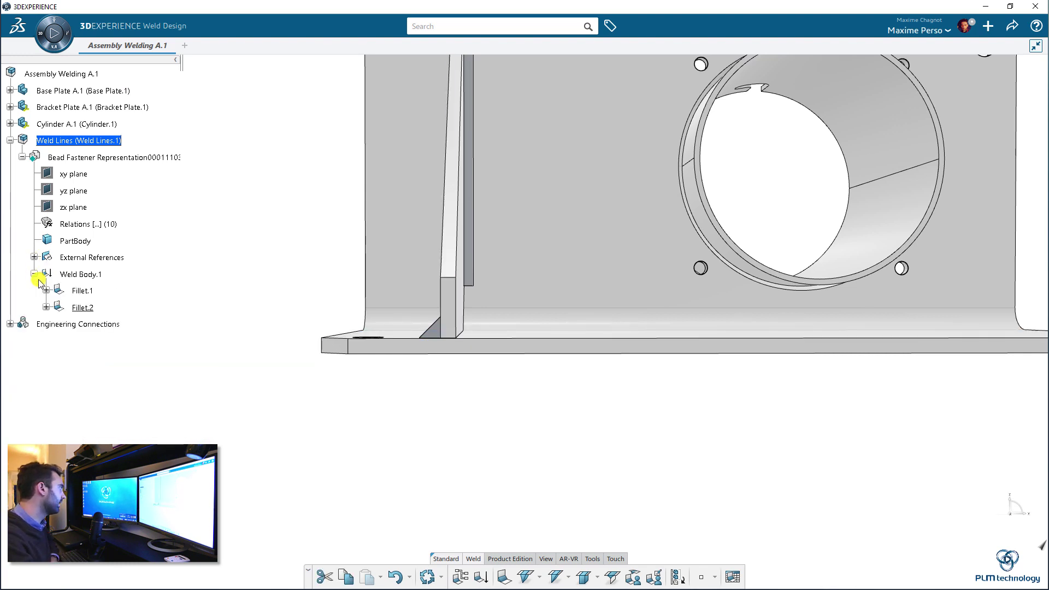
# Edit Fillet.2 to give the weld a concave shape with a 1 mm offset.
pyautogui.doubleClick(94, 313)
pyautogui.moveTo(170, 350); pyautogui.dragTo(383, 399, button='middle')
pyautogui.doubleClick(83, 308)
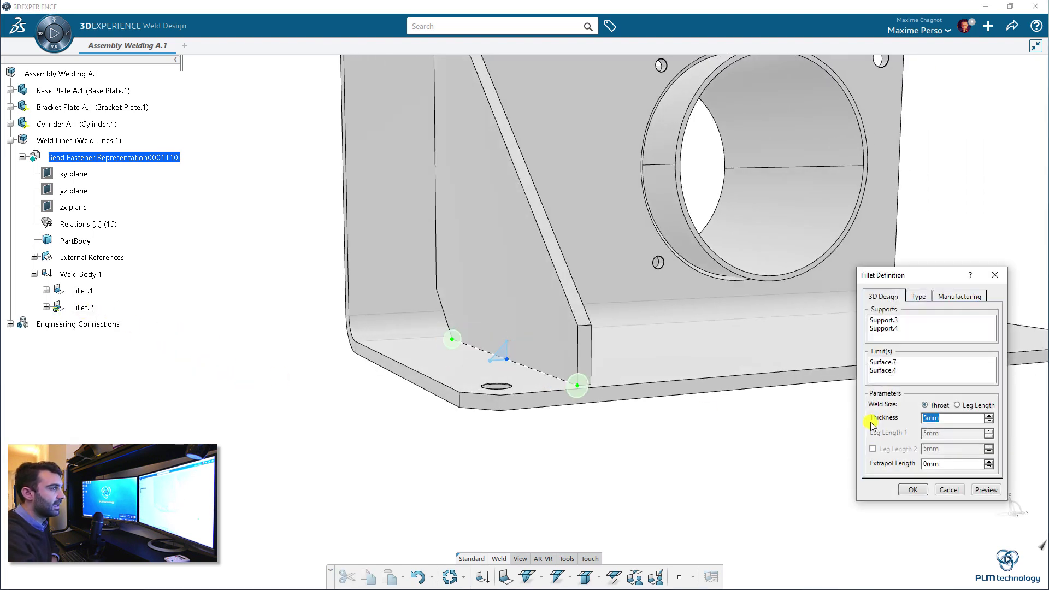
pyautogui.click(972, 298)
pyautogui.click(936, 328)
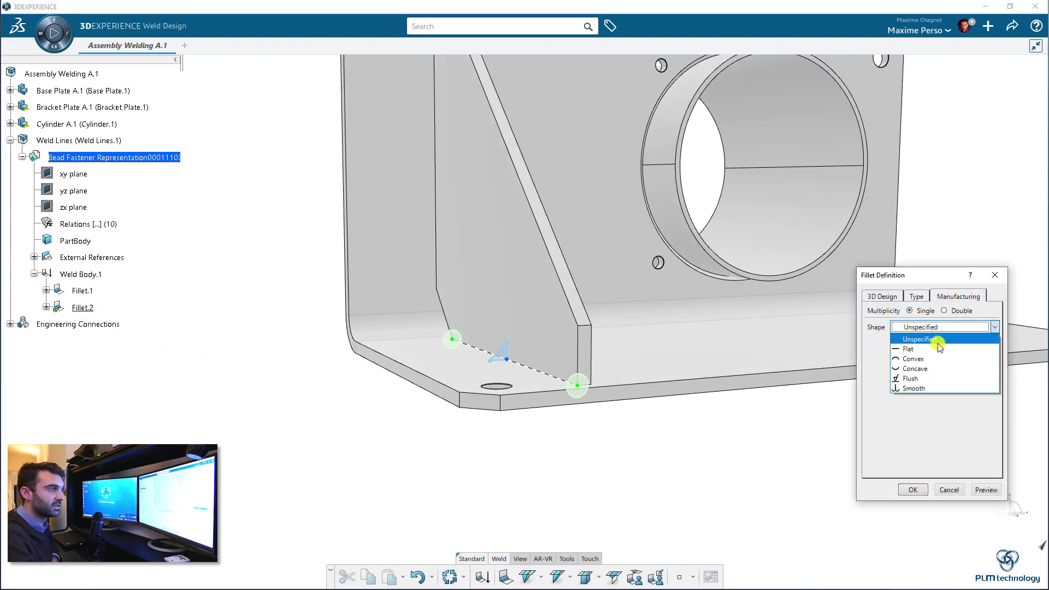
pyautogui.click(930, 367)
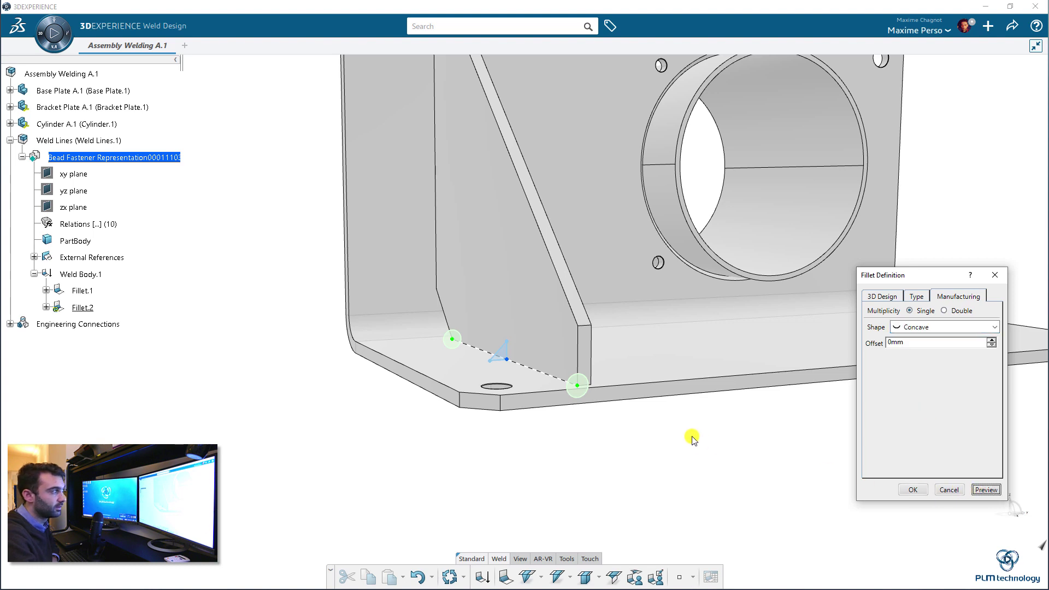
pyautogui.scroll(3, 745, 363)
pyautogui.doubleClick(925, 344)
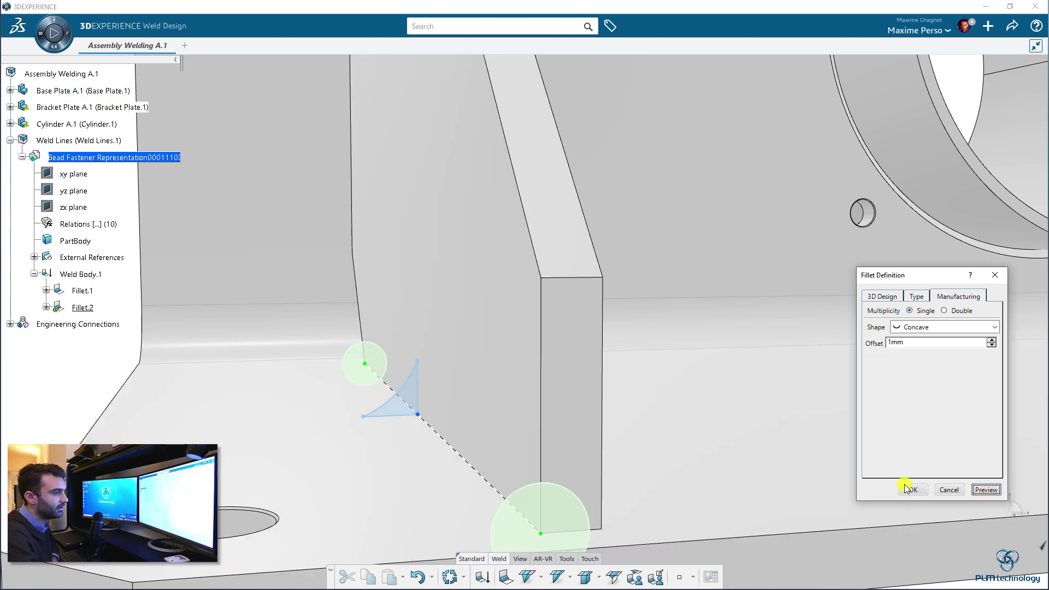
pyautogui.click(907, 488)
# Activate the top-level Assembly Welding A.1, slide the bracket plate along the base plate towards the cylinder and update the welds.
pyautogui.moveTo(555, 361); pyautogui.dragTo(510, 174, button='middle')
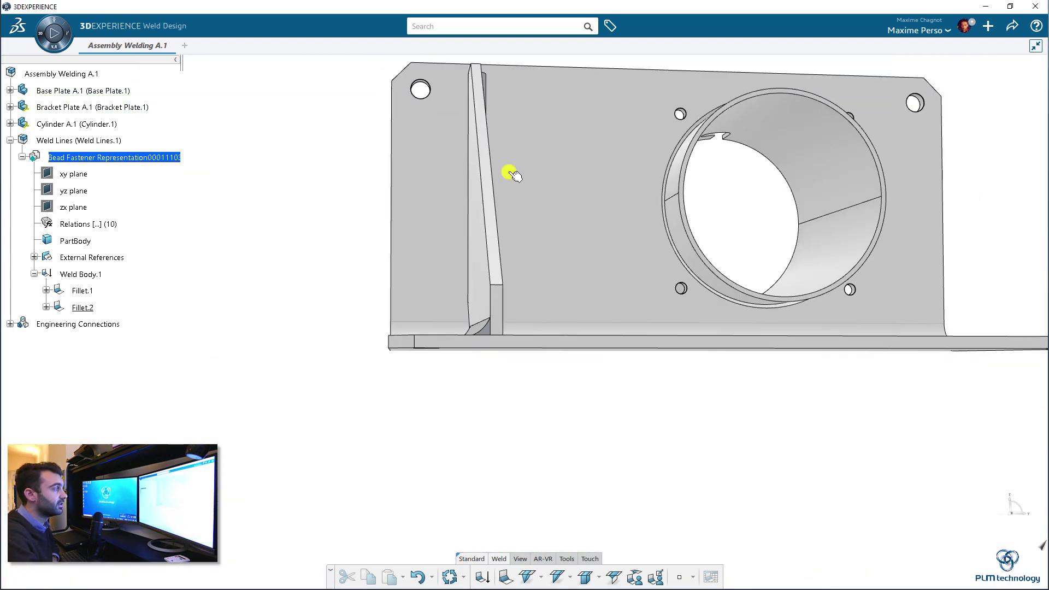
pyautogui.moveTo(632, 229); pyautogui.dragTo(440, 307, button='middle')
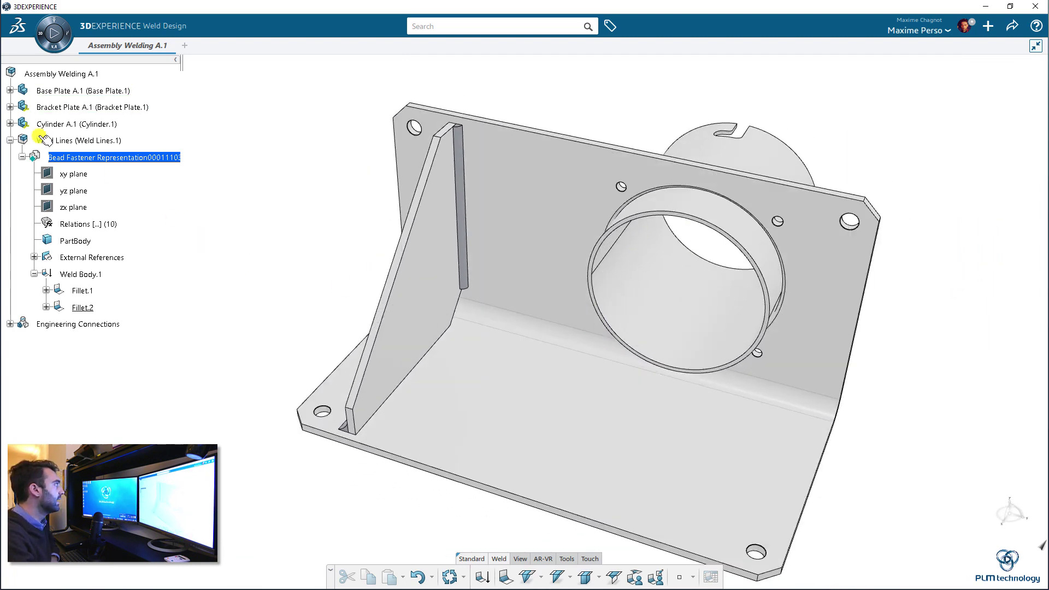
pyautogui.click(51, 74)
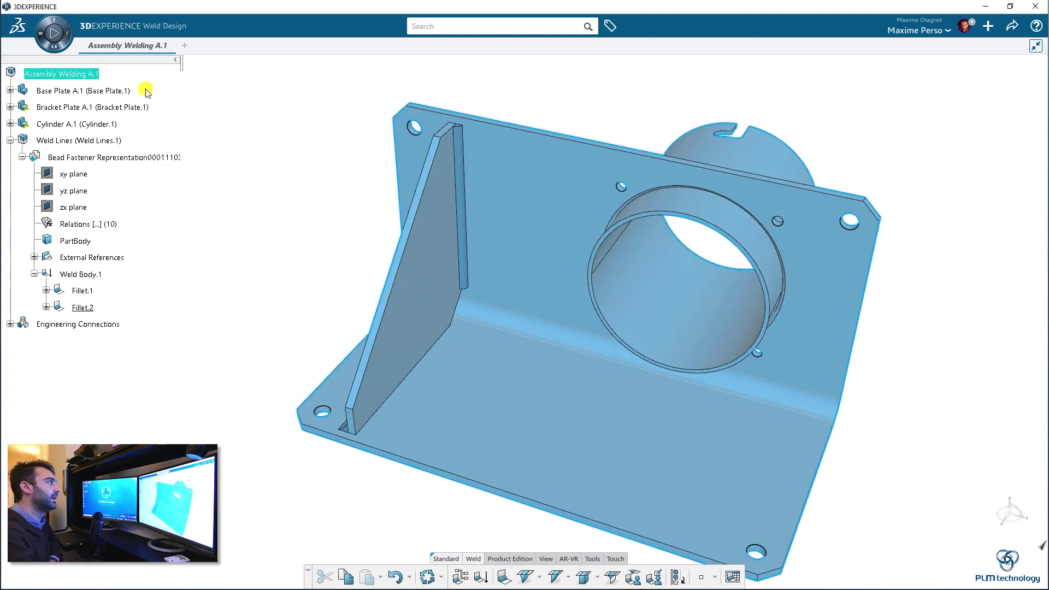
pyautogui.click(309, 252)
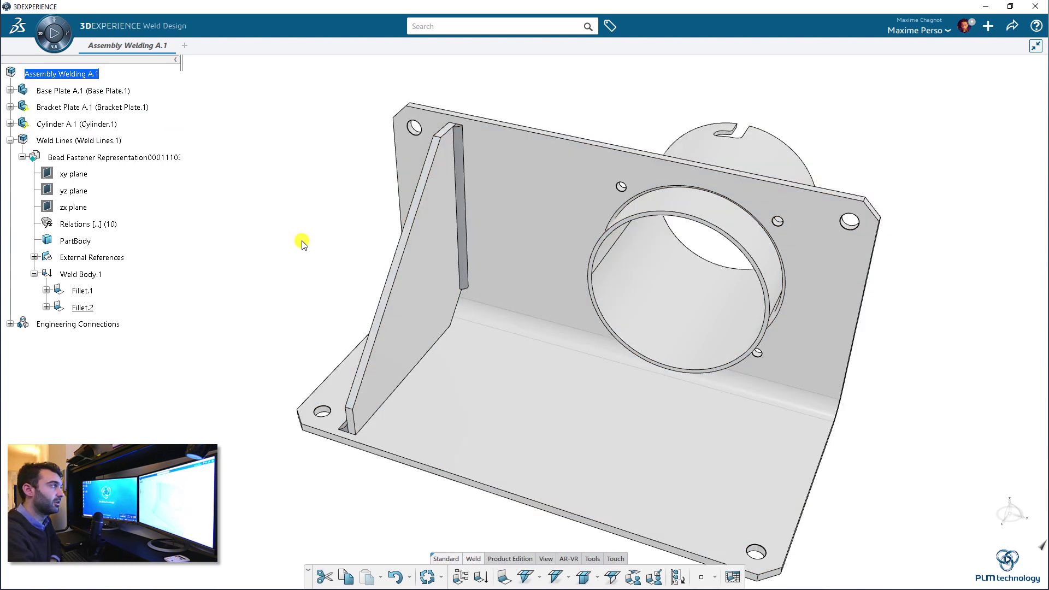
pyautogui.scroll(-3, 311, 248)
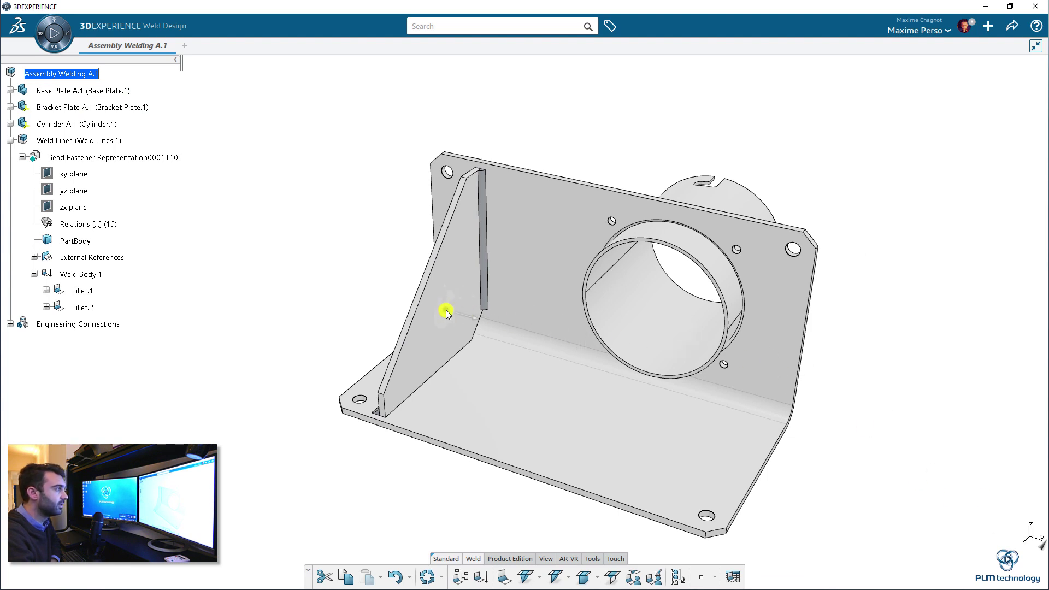
pyautogui.moveTo(446, 311); pyautogui.dragTo(521, 361)
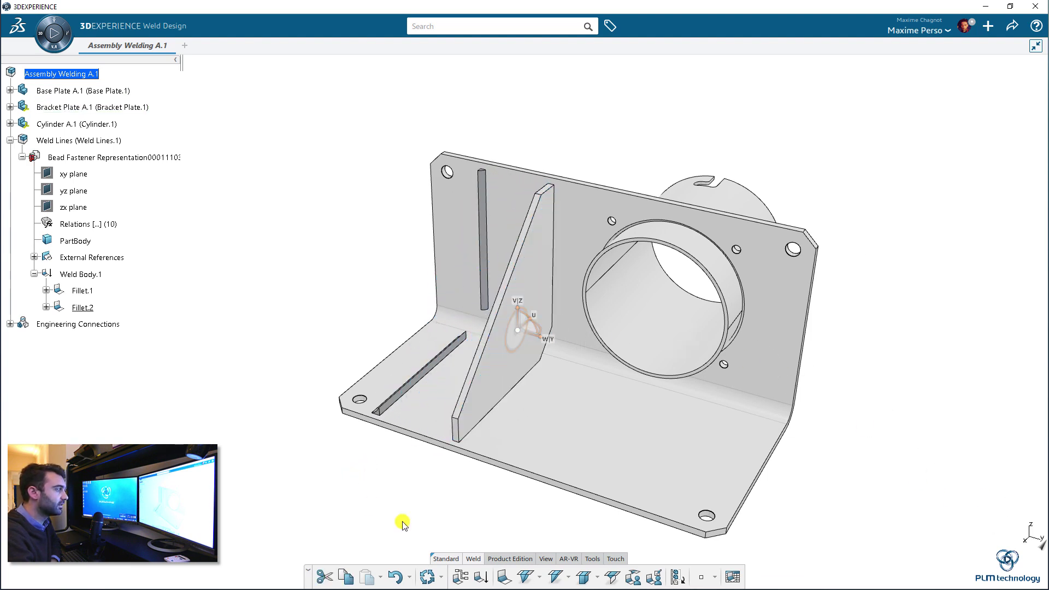
pyautogui.click(425, 578)
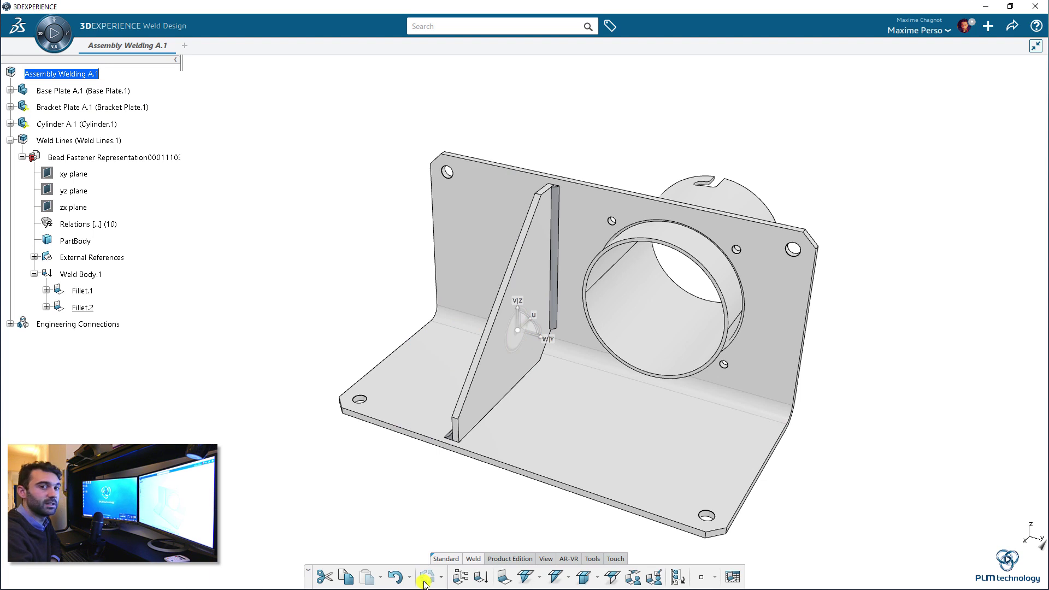
# Slide the bracket plate back towards the base plate's outer edge, away from the cylinder, and update the welds to follow it.
pyautogui.moveTo(381, 482); pyautogui.dragTo(543, 366, button='middle')
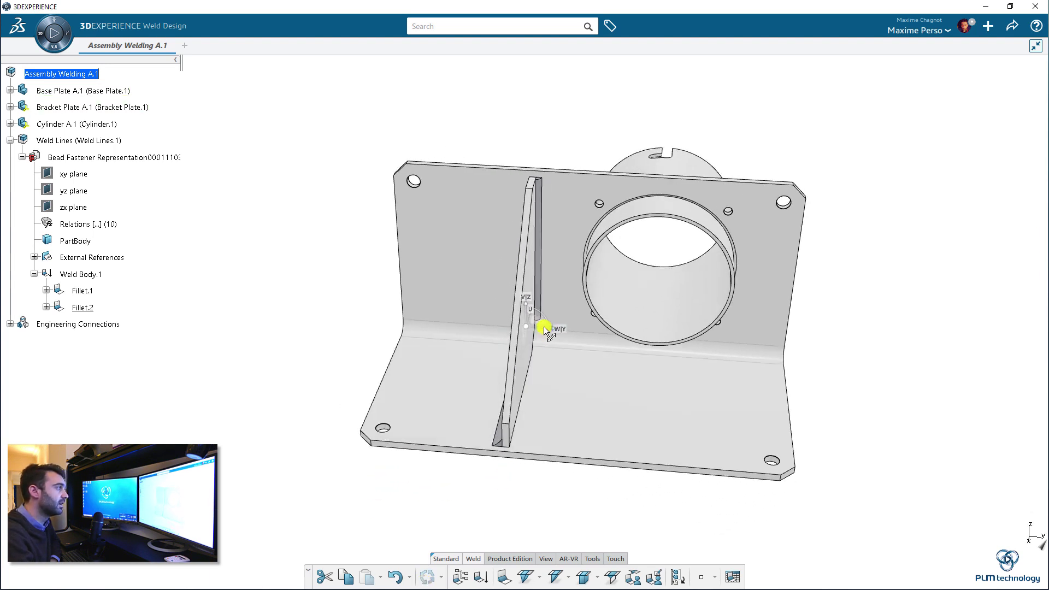
pyautogui.moveTo(542, 327); pyautogui.dragTo(412, 325)
pyautogui.click(523, 345)
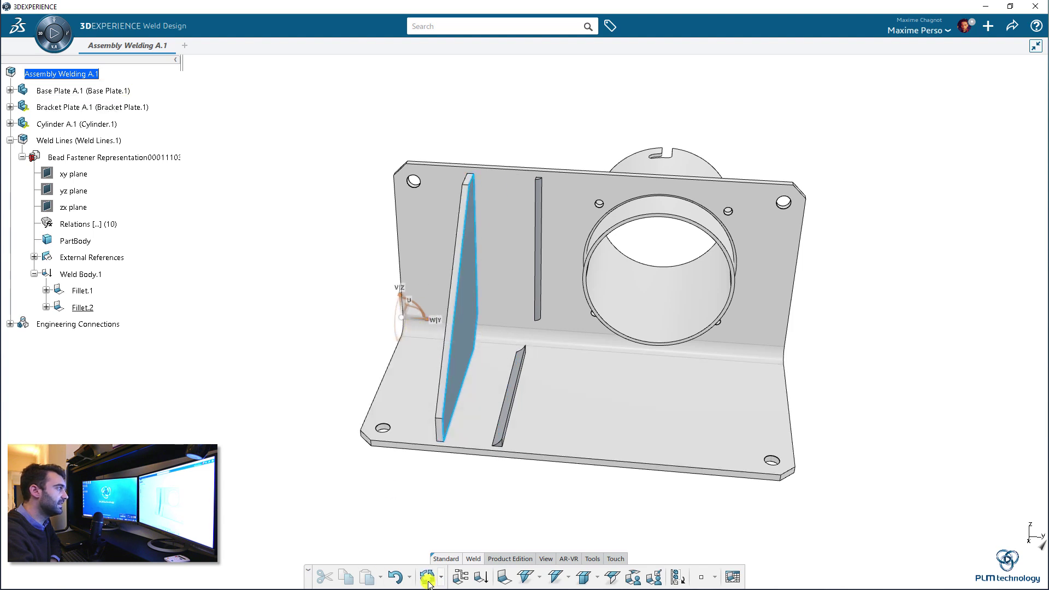
pyautogui.click(429, 582)
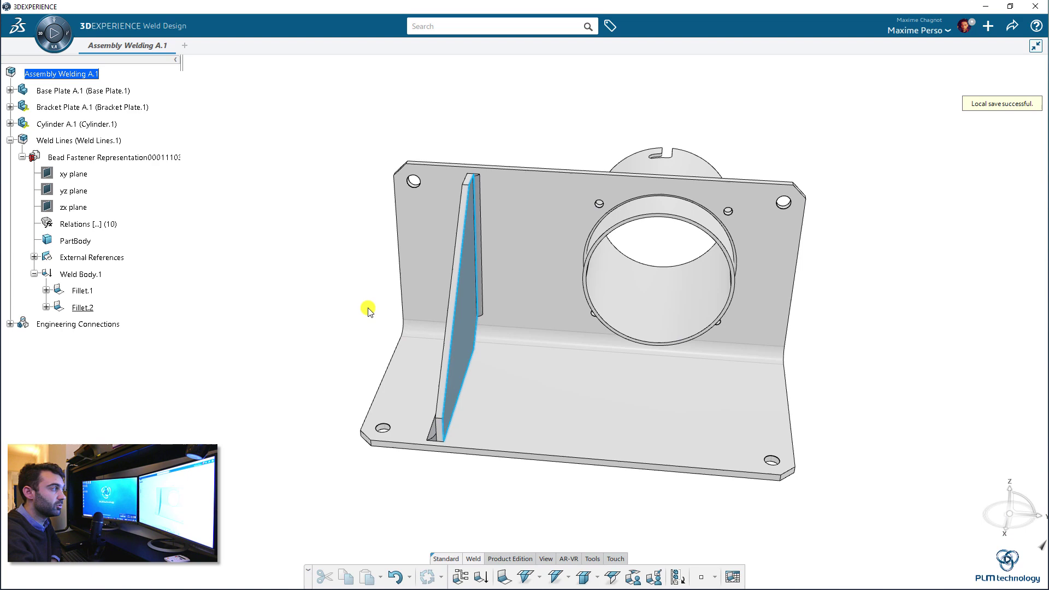
# Activate the bead fastener representation of Weld Lines for editing and keep Weld Body.1 expanded.
pyautogui.click(936, 383)
pyautogui.moveTo(936, 383); pyautogui.dragTo(522, 355, button='middle')
pyautogui.scroll(10, 487, 311)
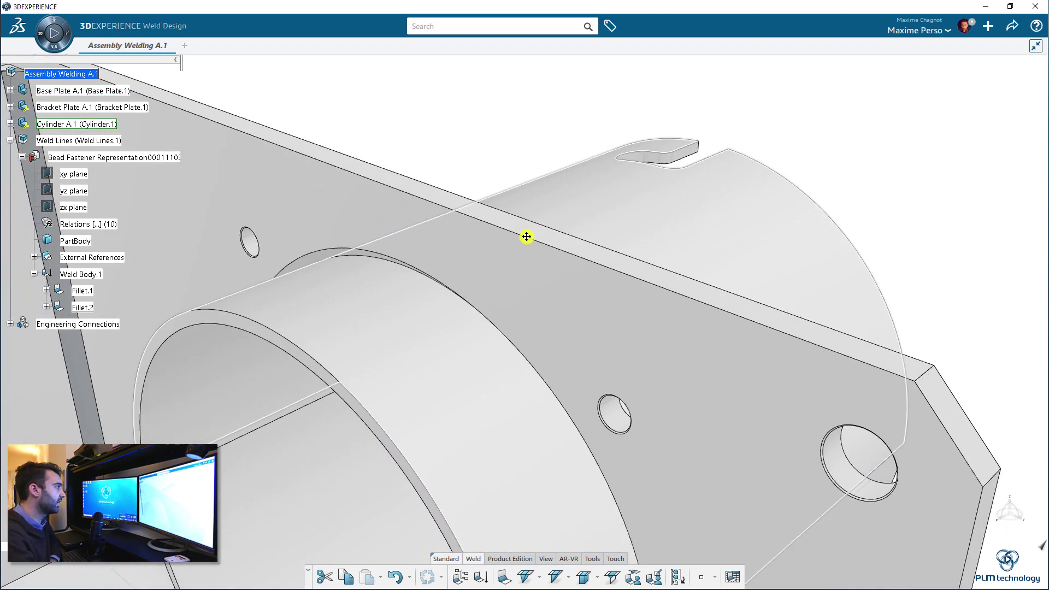
pyautogui.moveTo(370, 225); pyautogui.dragTo(565, 218, button='middle')
pyautogui.moveTo(475, 265); pyautogui.dragTo(672, 448, button='middle')
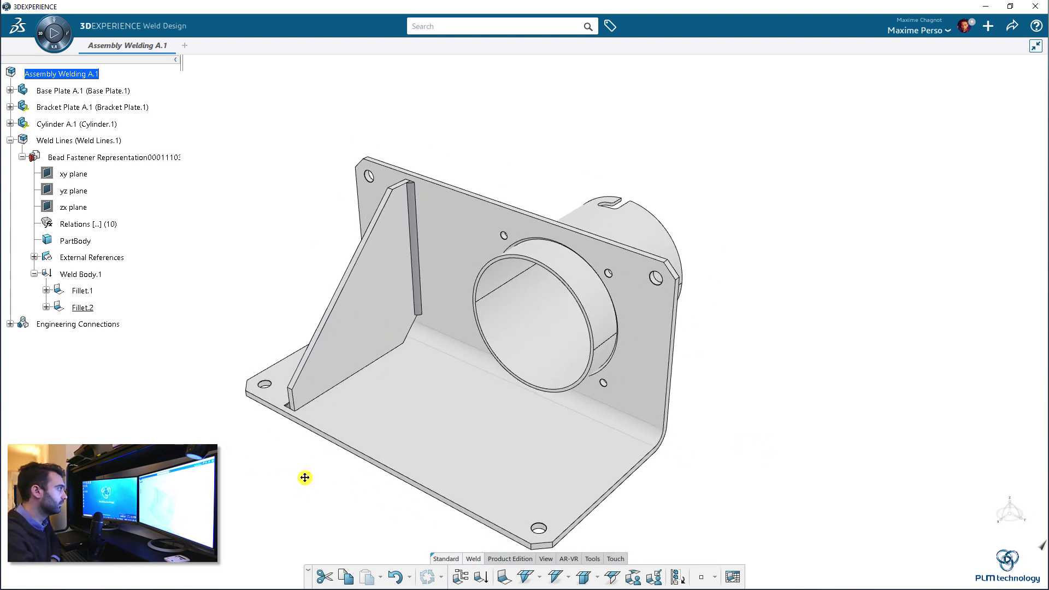
pyautogui.moveTo(304, 477); pyautogui.dragTo(282, 448, button='middle')
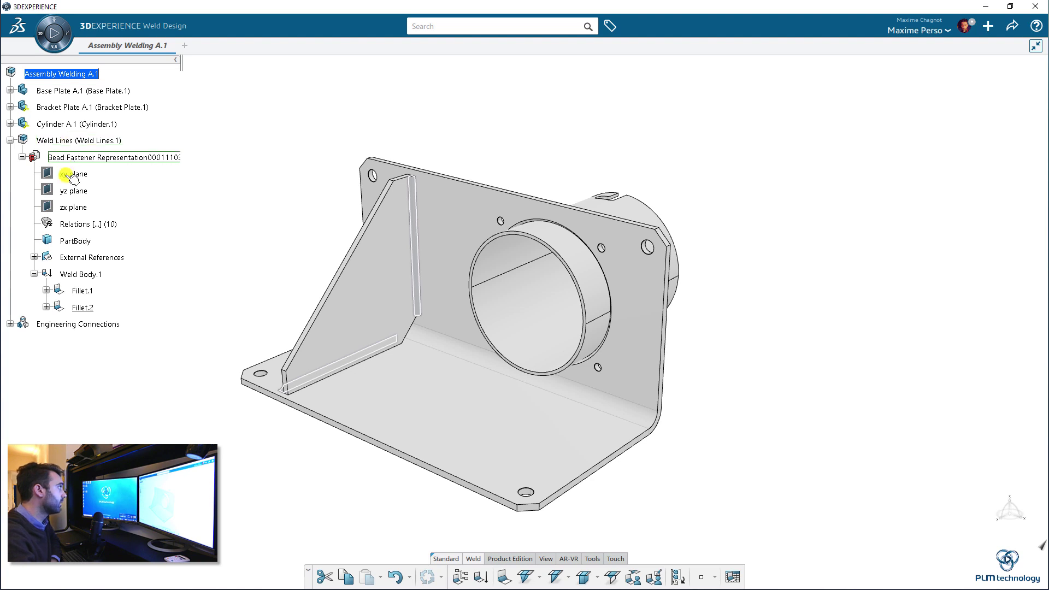
pyautogui.click(86, 158)
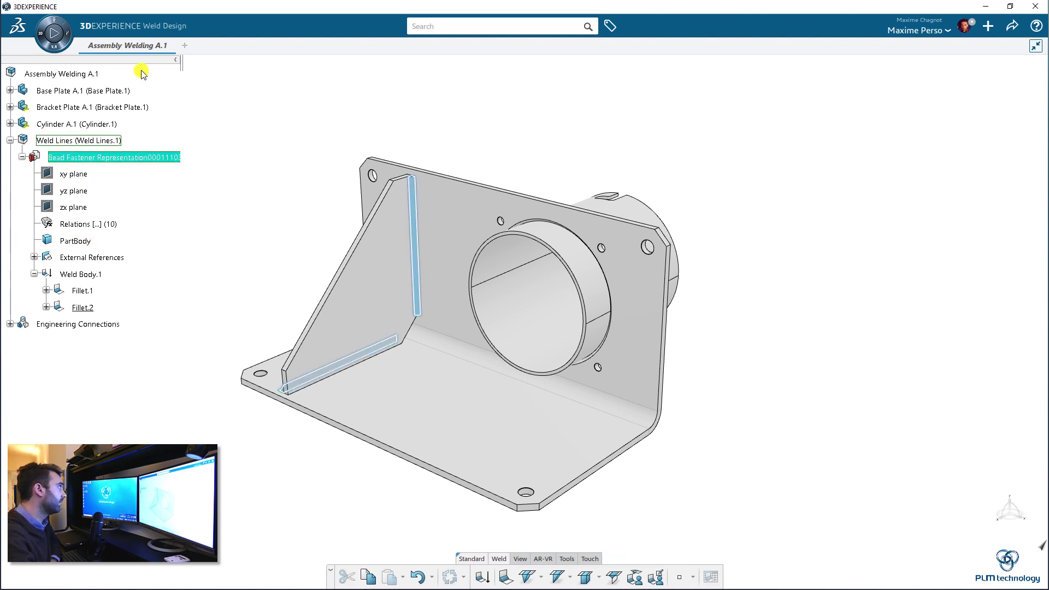
pyautogui.doubleClick(76, 276)
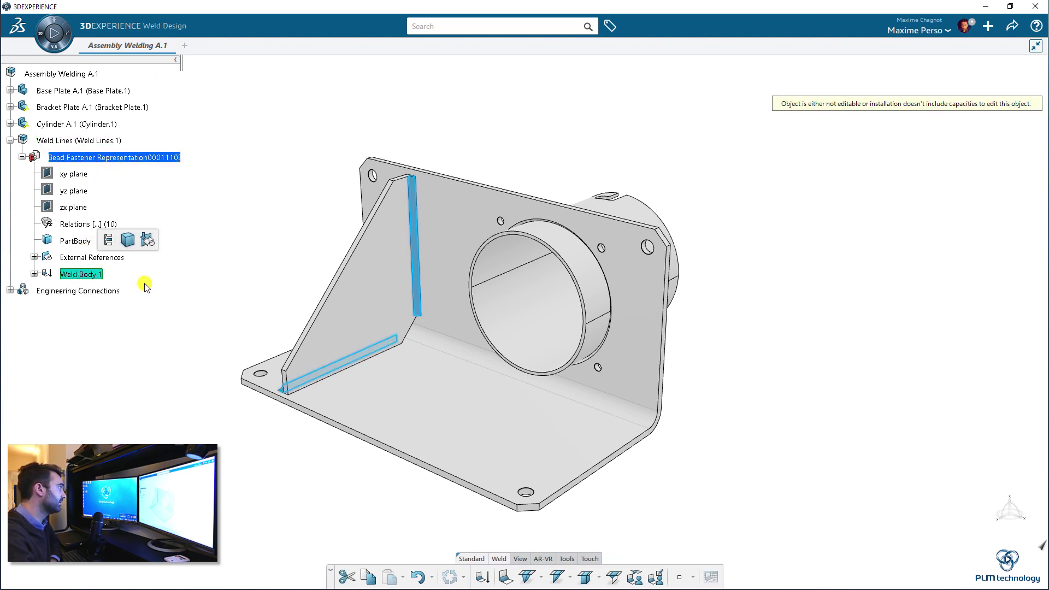
pyautogui.click(35, 274)
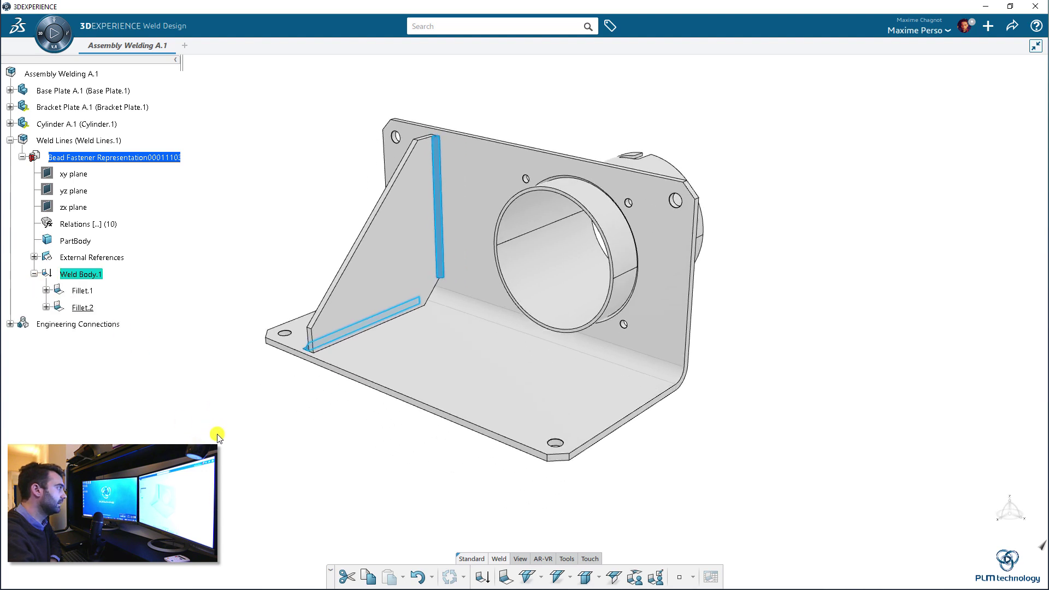
pyautogui.click(211, 433)
# Start a fillet weld supported by the cylinder's outer face and the base plate's ring-shaped face around it, keeping links to both.
pyautogui.click(506, 578)
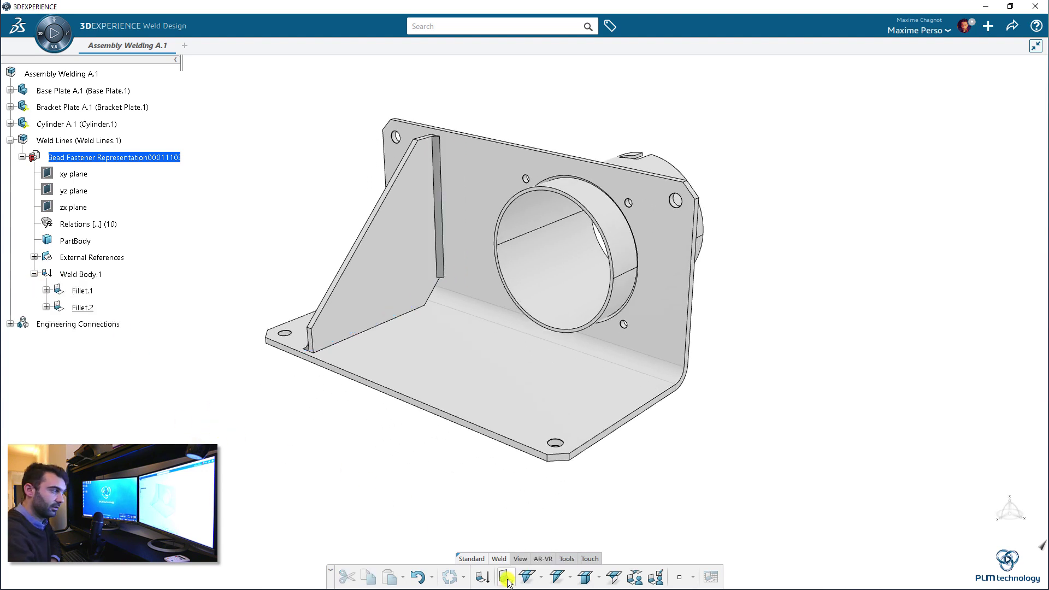
pyautogui.moveTo(704, 361); pyautogui.dragTo(494, 317, button='middle')
pyautogui.click(479, 320)
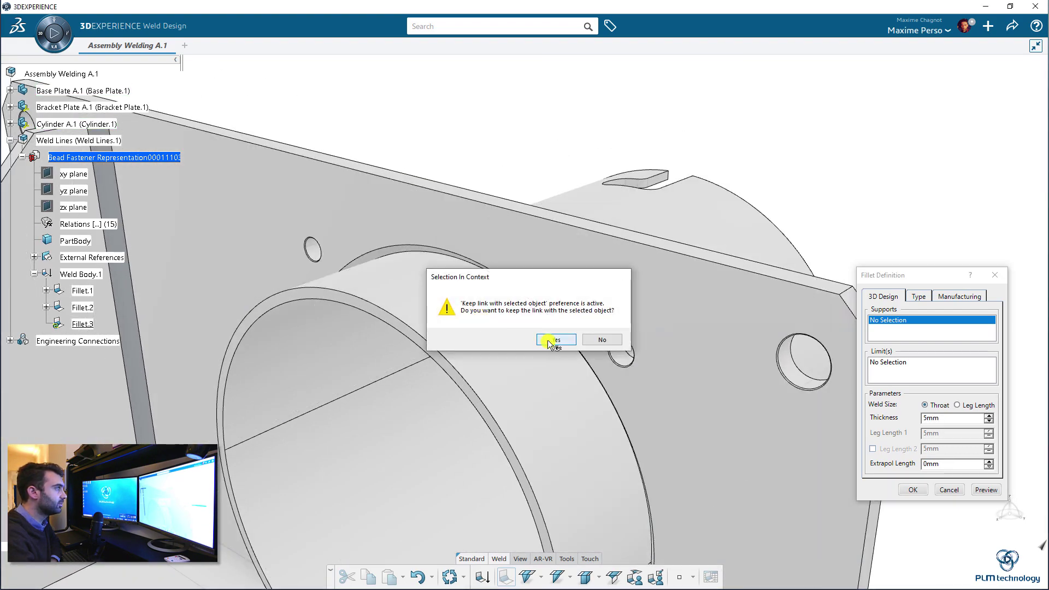
pyautogui.click(553, 340)
pyautogui.scroll(6, 506, 293)
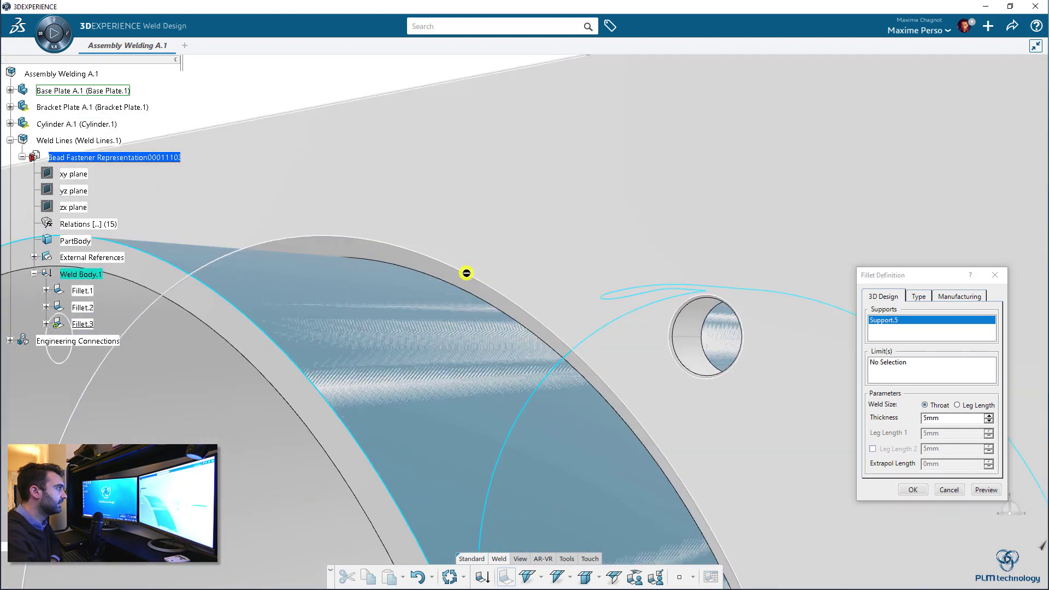
pyautogui.click(450, 275)
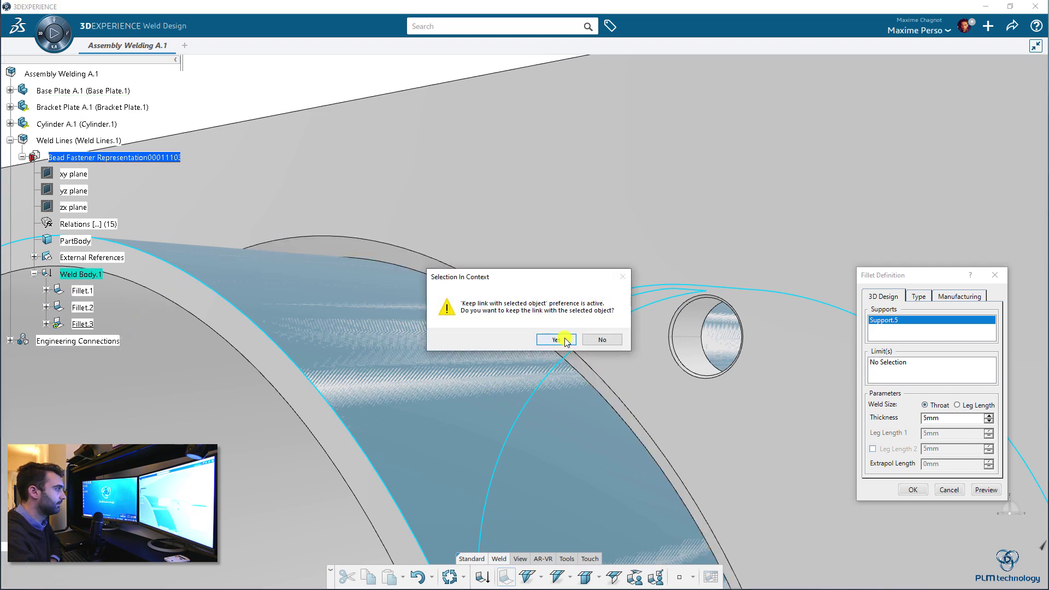
pyautogui.click(556, 340)
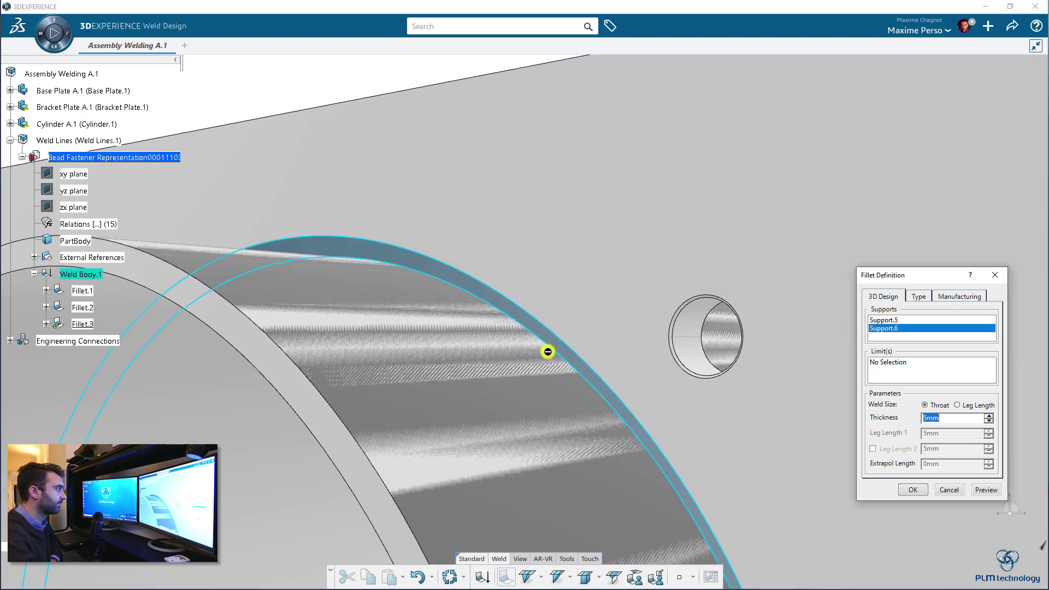
# Set the cylinder weld's throat thickness to 2.5 mm, preview the bead and create the fillet.
pyautogui.scroll(-6, 513, 335)
pyautogui.doubleClick(957, 419)
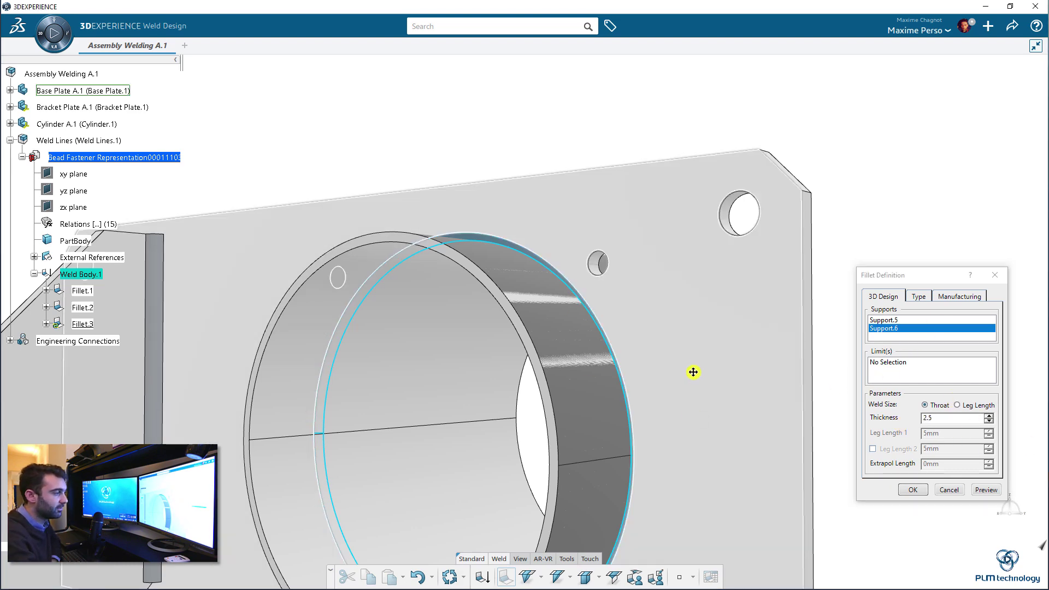
pyautogui.moveTo(693, 372); pyautogui.dragTo(675, 153, button='middle')
pyautogui.click(991, 493)
pyautogui.moveTo(553, 380); pyautogui.dragTo(475, 384, button='middle')
pyautogui.click(877, 367)
pyautogui.click(947, 297)
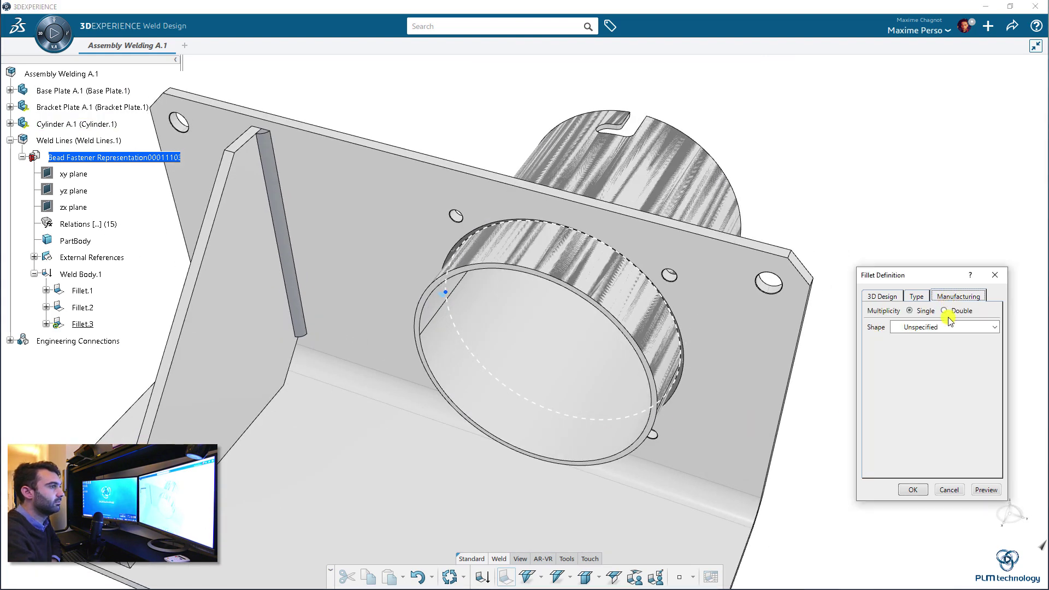
pyautogui.click(892, 298)
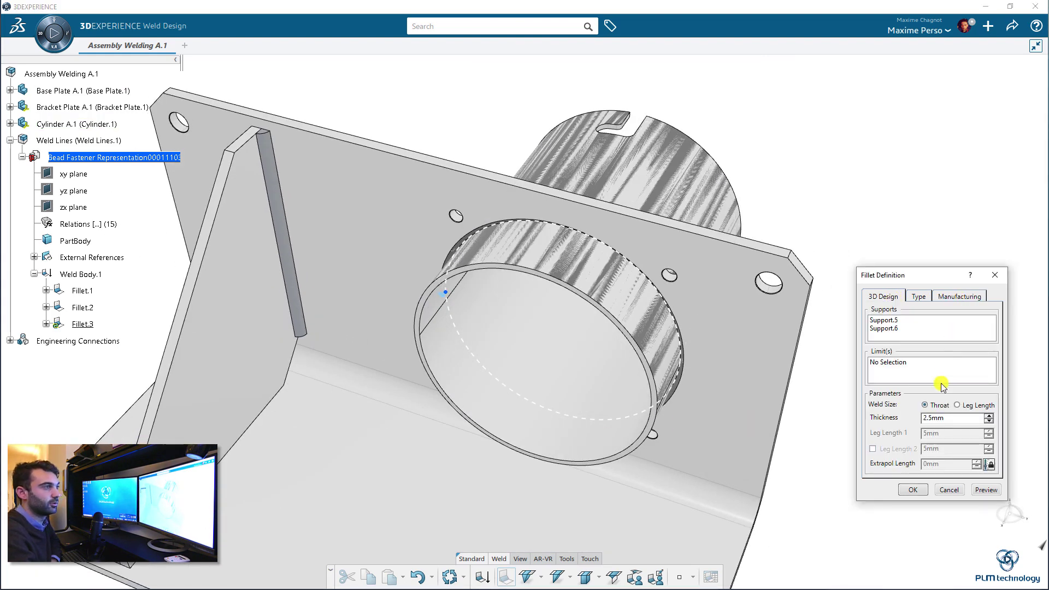
pyautogui.click(914, 491)
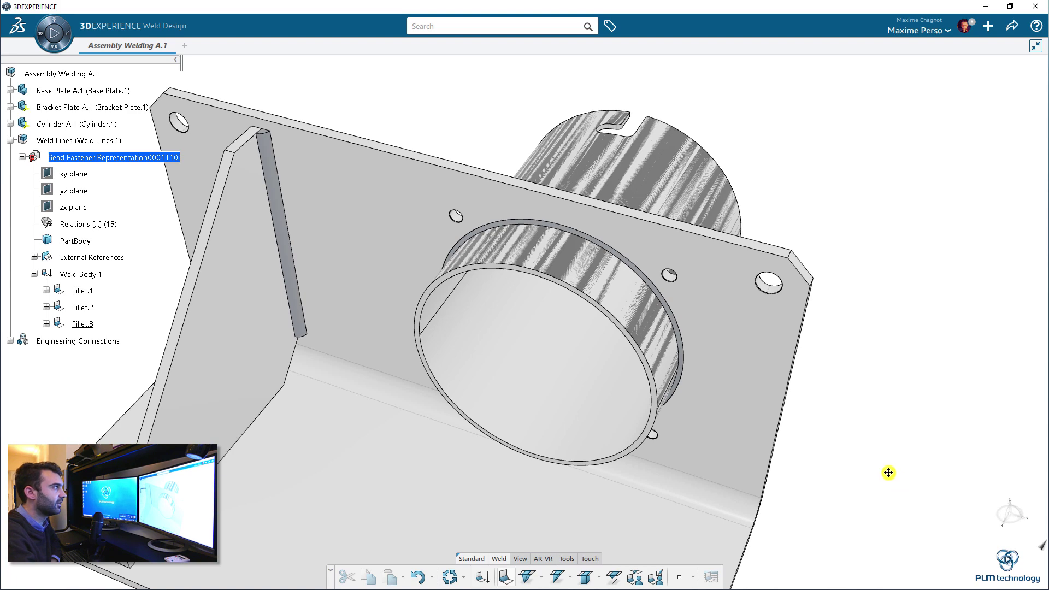
# Inspect the weld around the cylinder and the surfaces under External References.
pyautogui.moveTo(888, 473); pyautogui.dragTo(353, 405, button='middle')
pyautogui.moveTo(410, 375); pyautogui.dragTo(513, 131, button='middle')
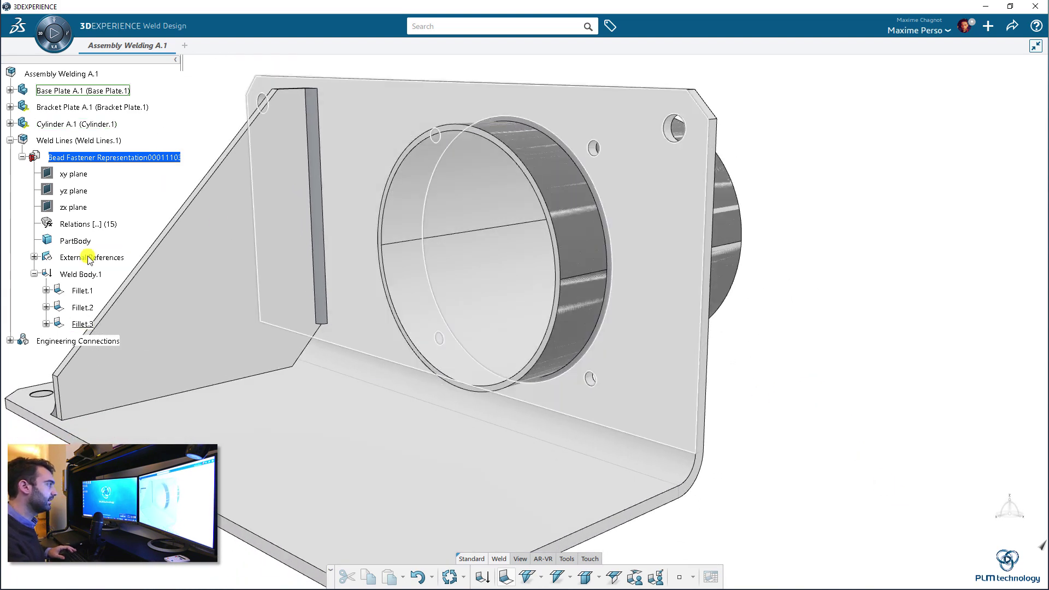
pyautogui.click(34, 258)
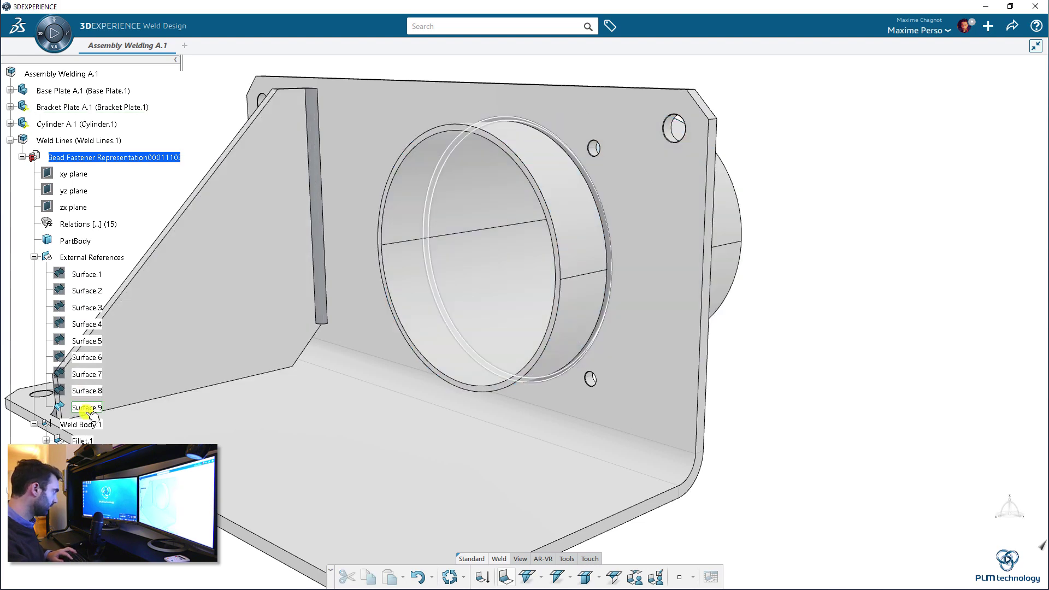
pyautogui.click(35, 258)
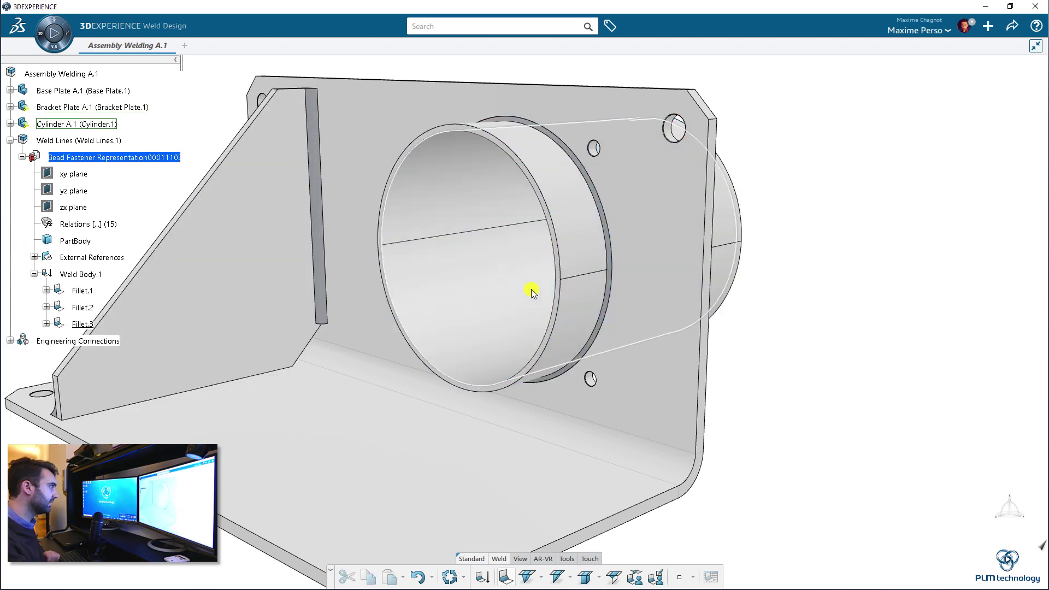
pyautogui.moveTo(533, 288); pyautogui.dragTo(820, 389, button='middle')
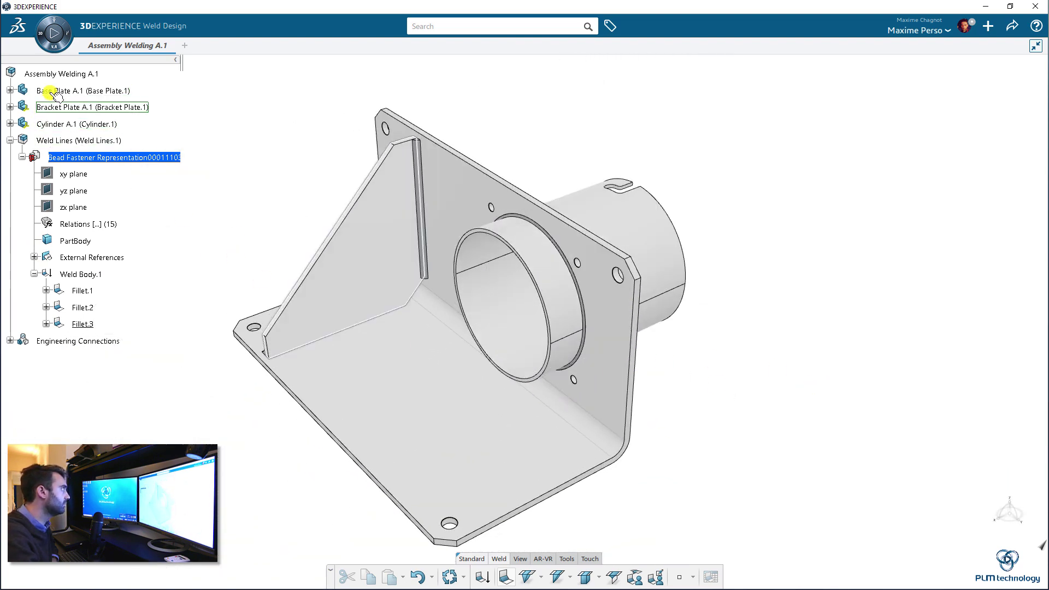
# Activate the top-level Assembly Welding A.1, slide the cylinder through the base plate until its slot crosses the weld, and update.
pyautogui.click(88, 74)
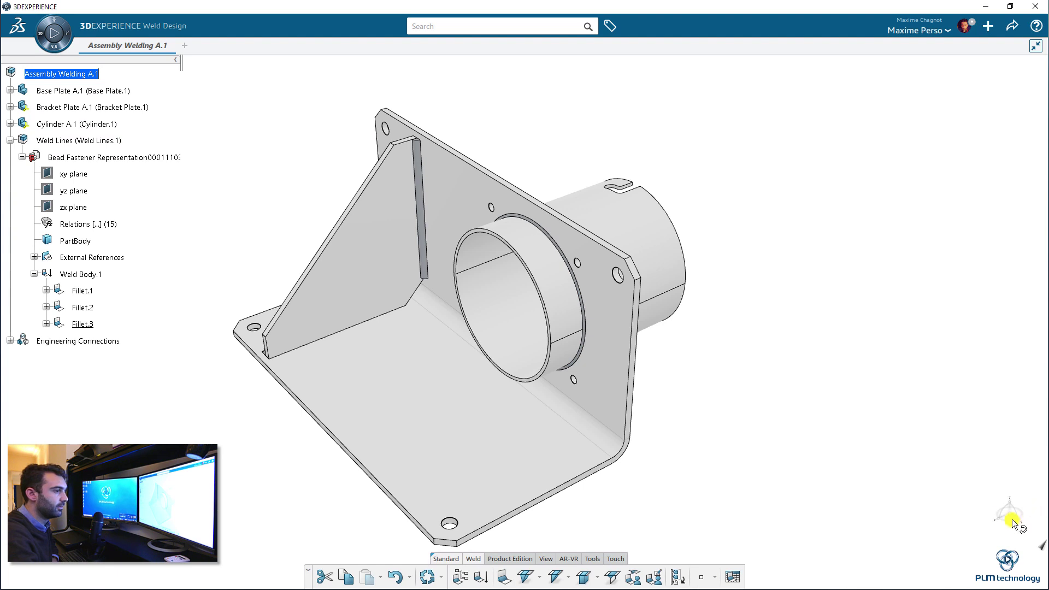
pyautogui.click(525, 315)
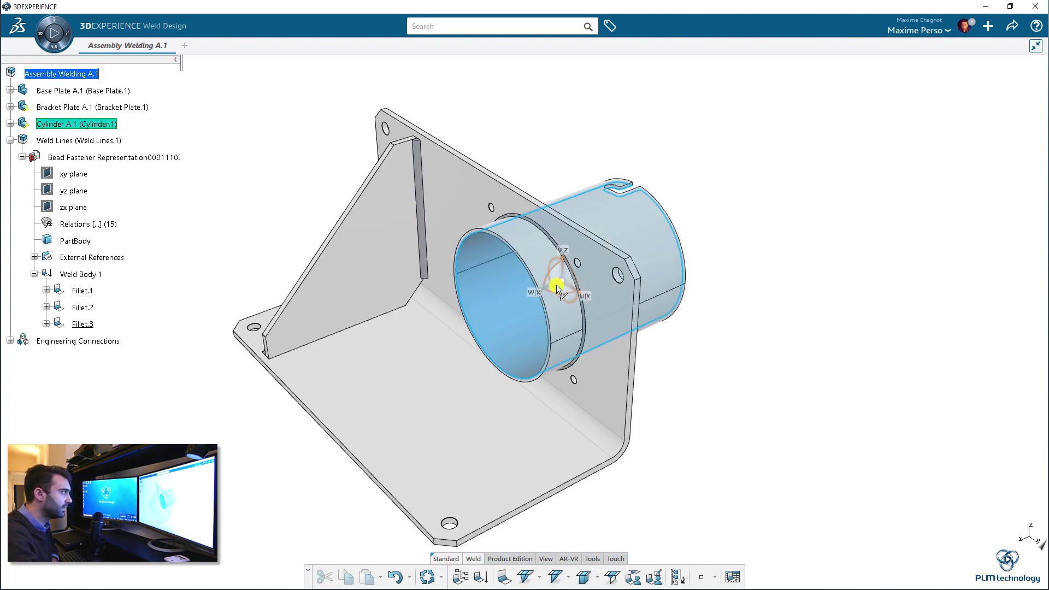
pyautogui.moveTo(549, 287); pyautogui.dragTo(703, 249)
pyautogui.moveTo(805, 271); pyautogui.dragTo(601, 381, button='middle')
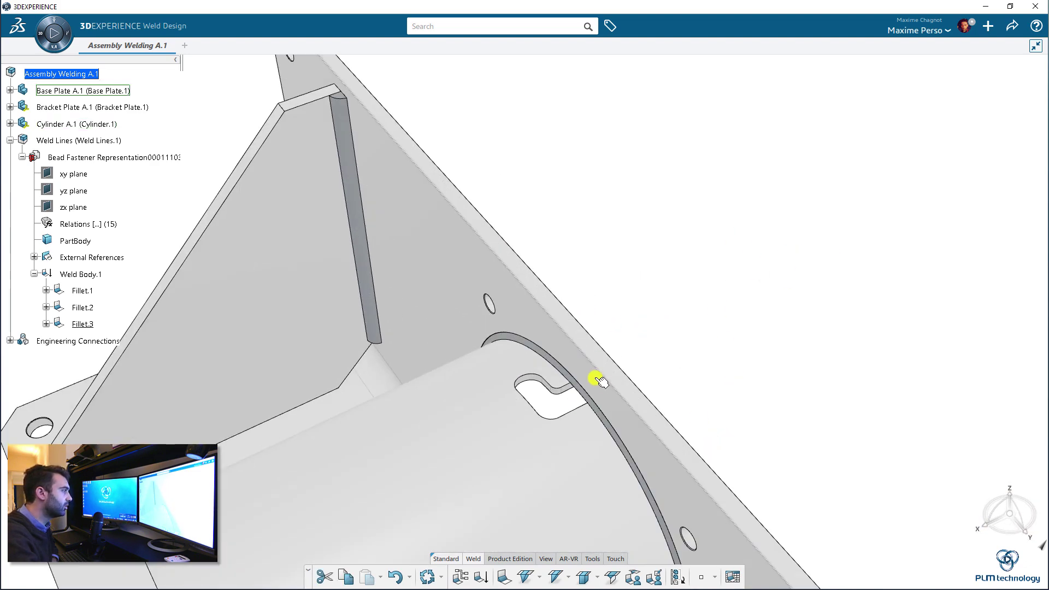
pyautogui.moveTo(703, 416); pyautogui.dragTo(439, 566, button='middle')
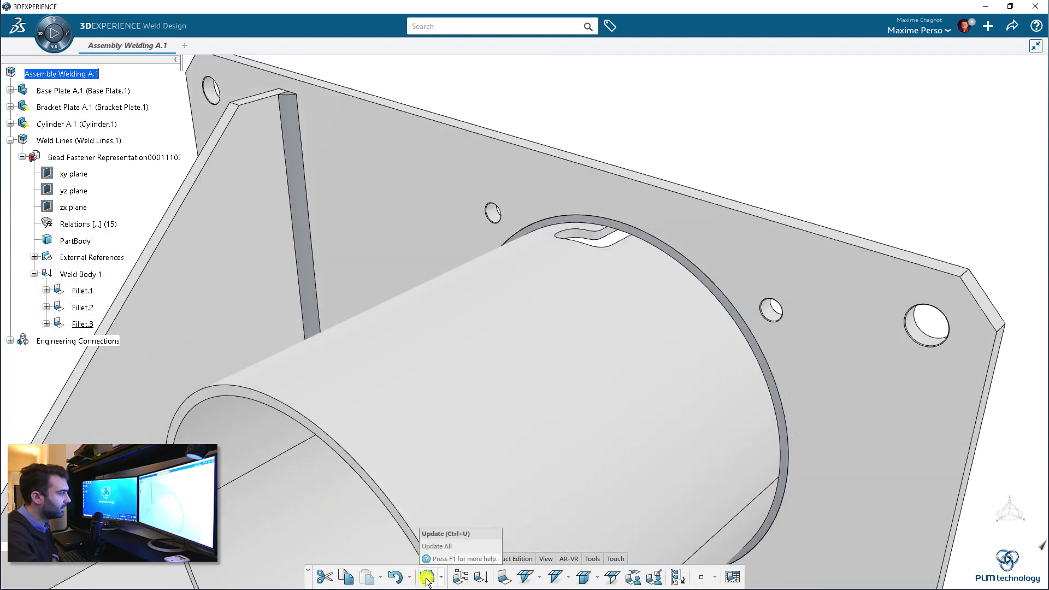
pyautogui.click(426, 577)
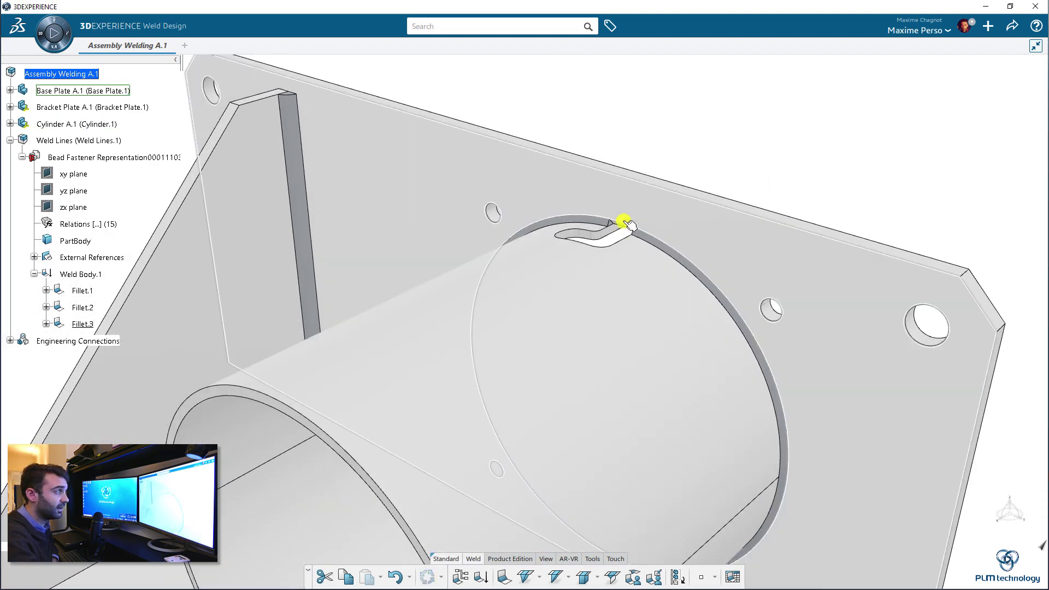
pyautogui.moveTo(639, 312); pyautogui.dragTo(560, 425, button='middle')
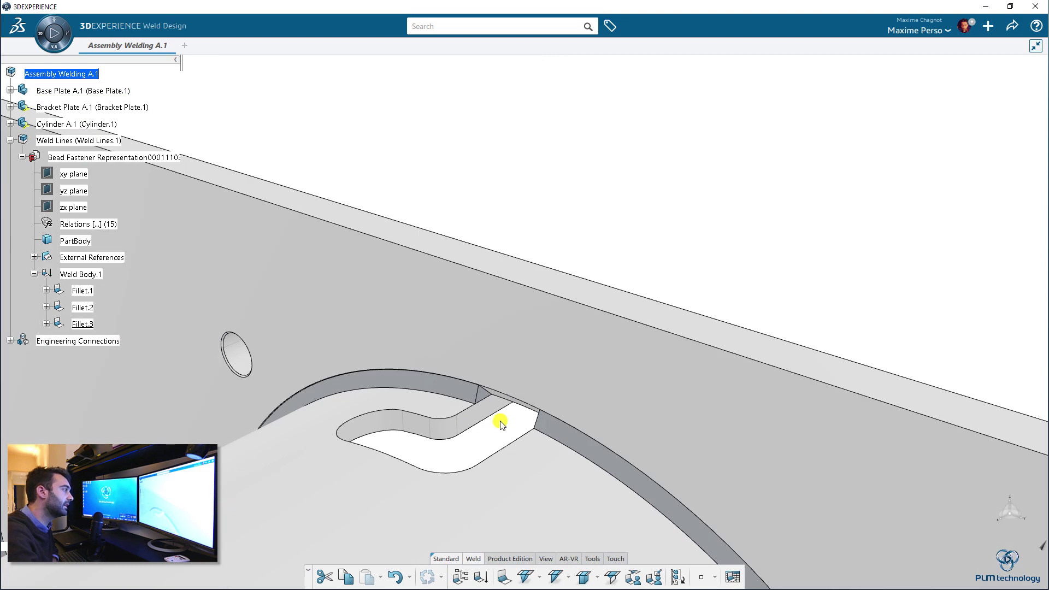
pyautogui.moveTo(498, 411); pyautogui.dragTo(766, 403, button='middle')
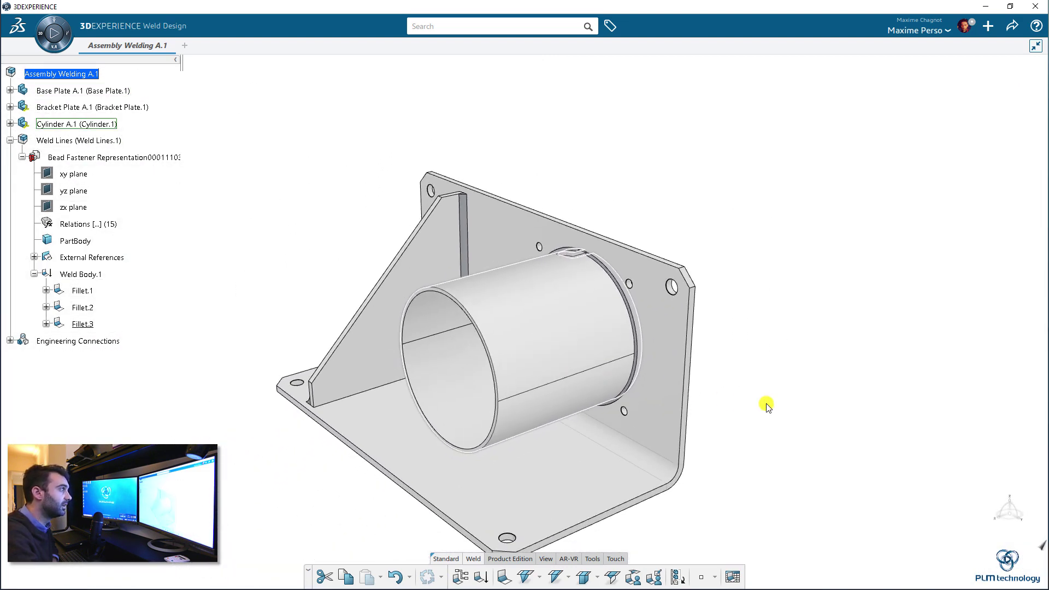
# Slide the cylinder back through the base plate so its slot clears the weld, and update the assembly.
pyautogui.moveTo(995, 529); pyautogui.dragTo(581, 327)
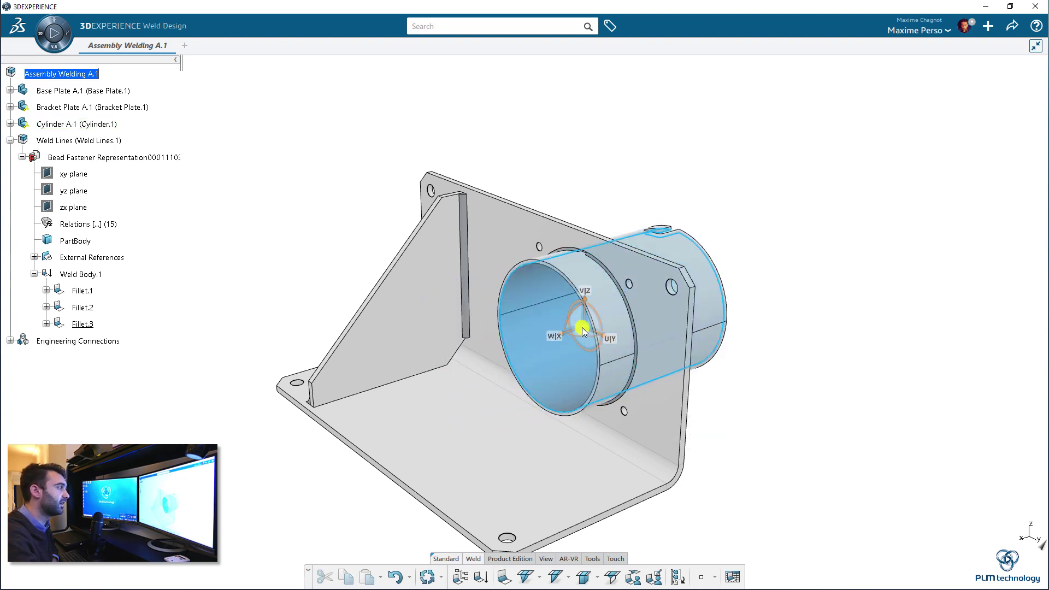
pyautogui.click(773, 356)
pyautogui.click(429, 579)
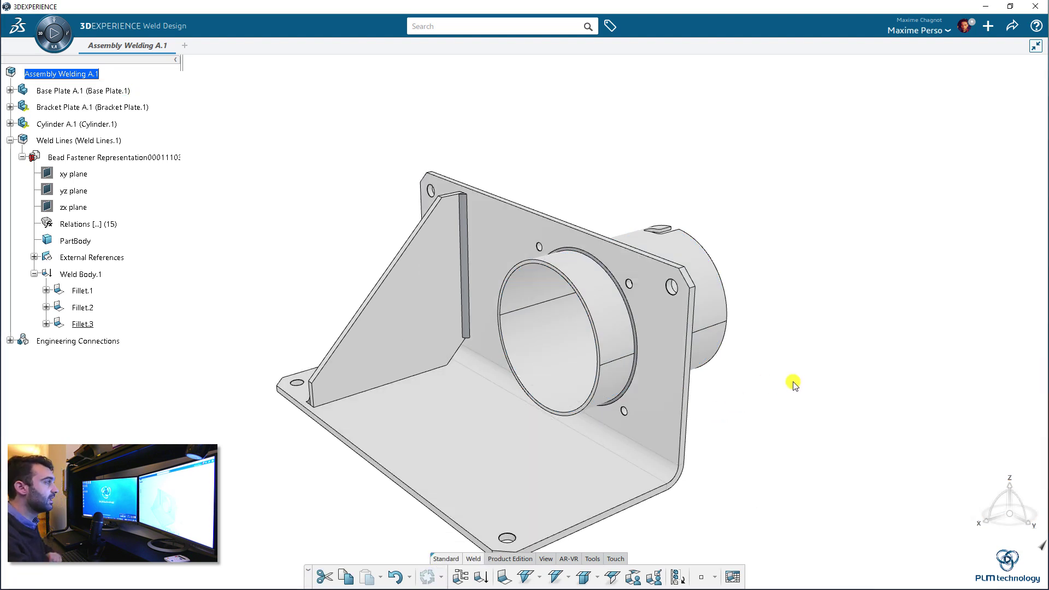
pyautogui.moveTo(794, 384); pyautogui.dragTo(539, 411, button='middle')
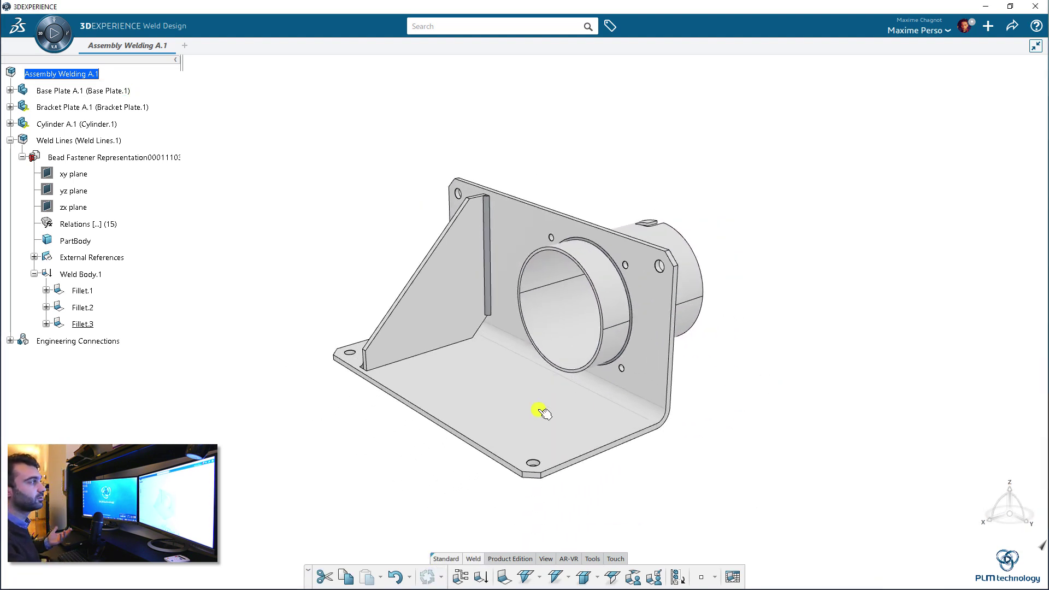
# Insert a new drawing under Assembly Welding A.1 with the title "Drawing Assembly Welding".
pyautogui.doubleClick(34, 76)
pyautogui.rightClick(35, 78)
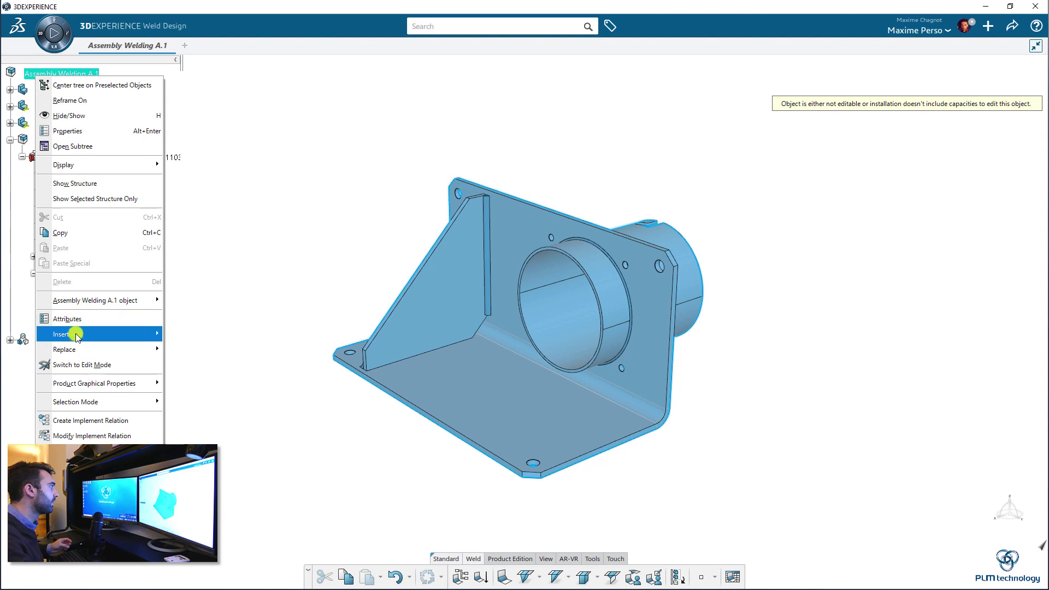
pyautogui.moveTo(76, 333)
pyautogui.click(208, 400)
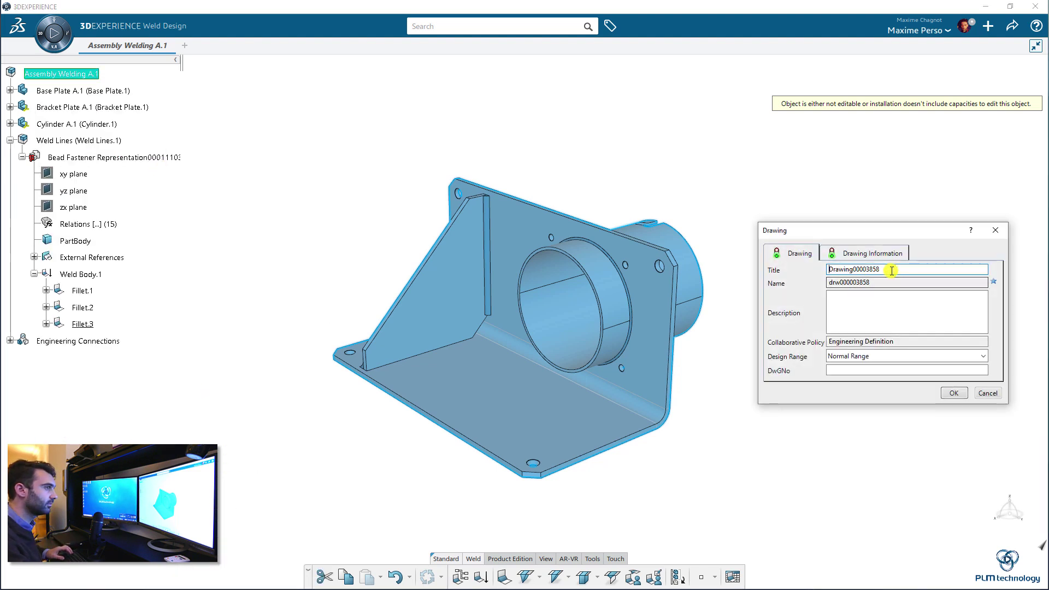
pyautogui.doubleClick(897, 270)
pyautogui.write('Drawing Assembly Welding')
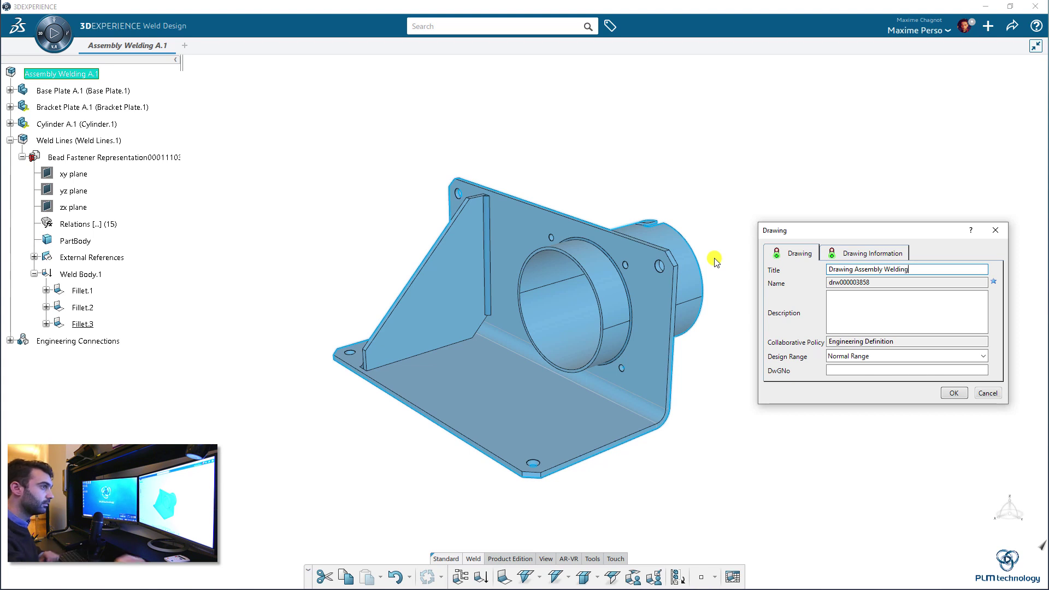
pyautogui.click(954, 392)
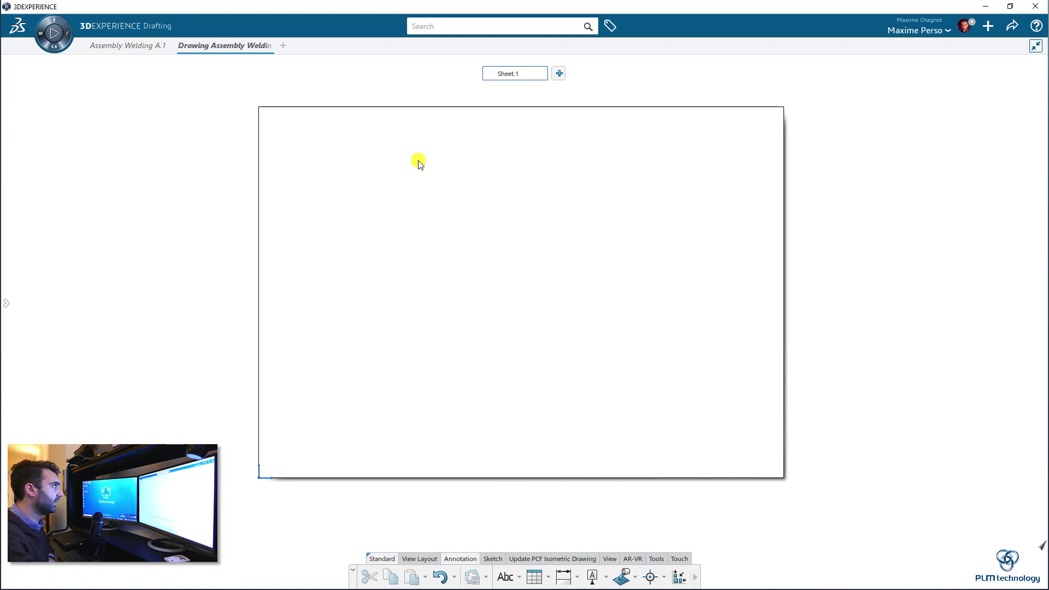
# Create a front view of the assembly on Sheet.1, oriented by the base plate's upright face.
pyautogui.click(429, 558)
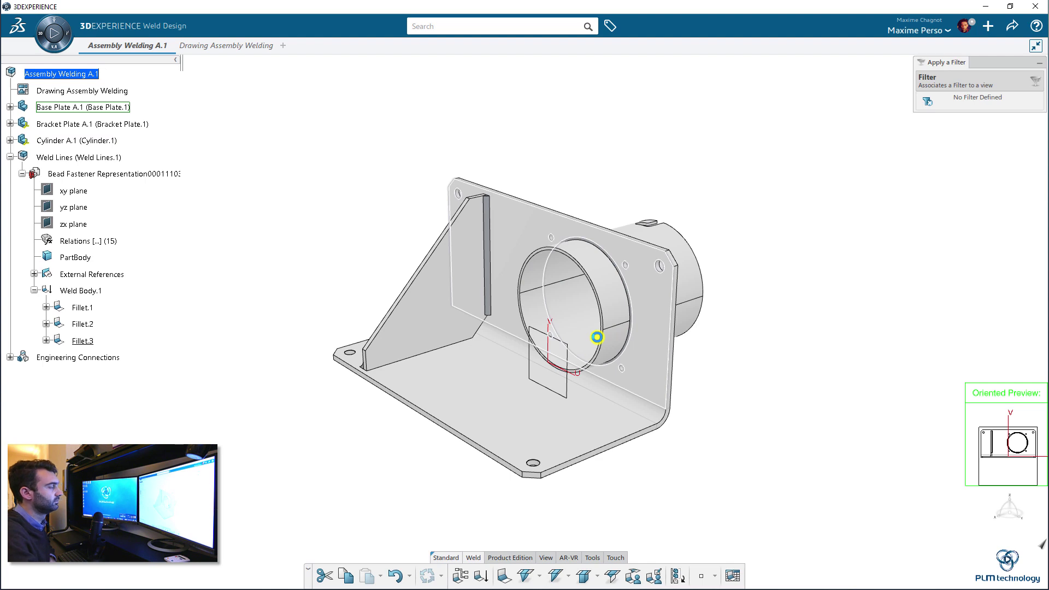
pyautogui.click(597, 337)
pyautogui.click(682, 451)
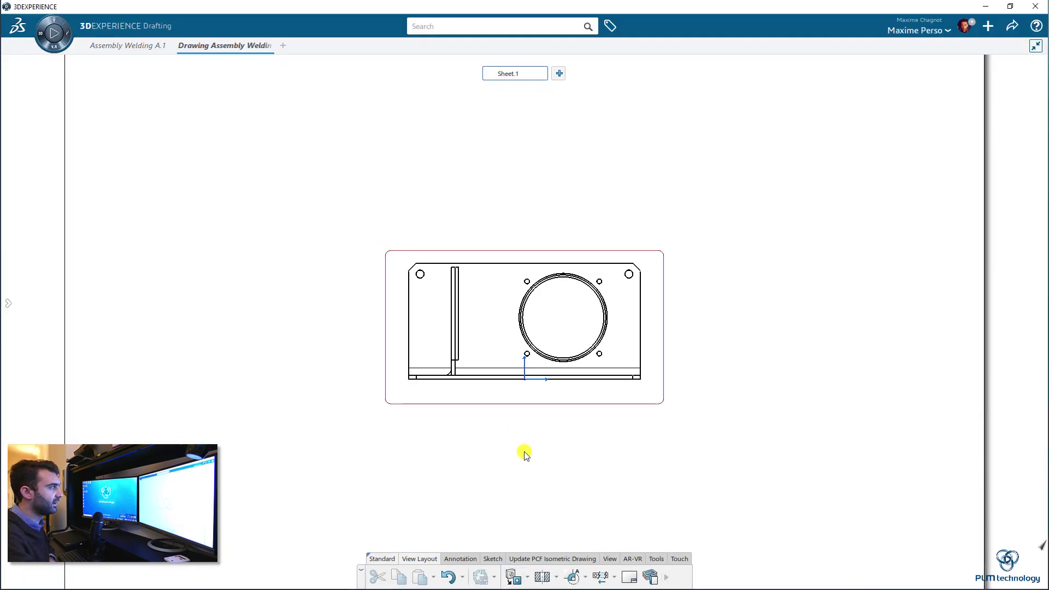
# Add a projection view of the assembly below the front view.
pyautogui.moveTo(527, 455); pyautogui.dragTo(515, 420, button='middle')
pyautogui.click(533, 581)
pyautogui.click(534, 536)
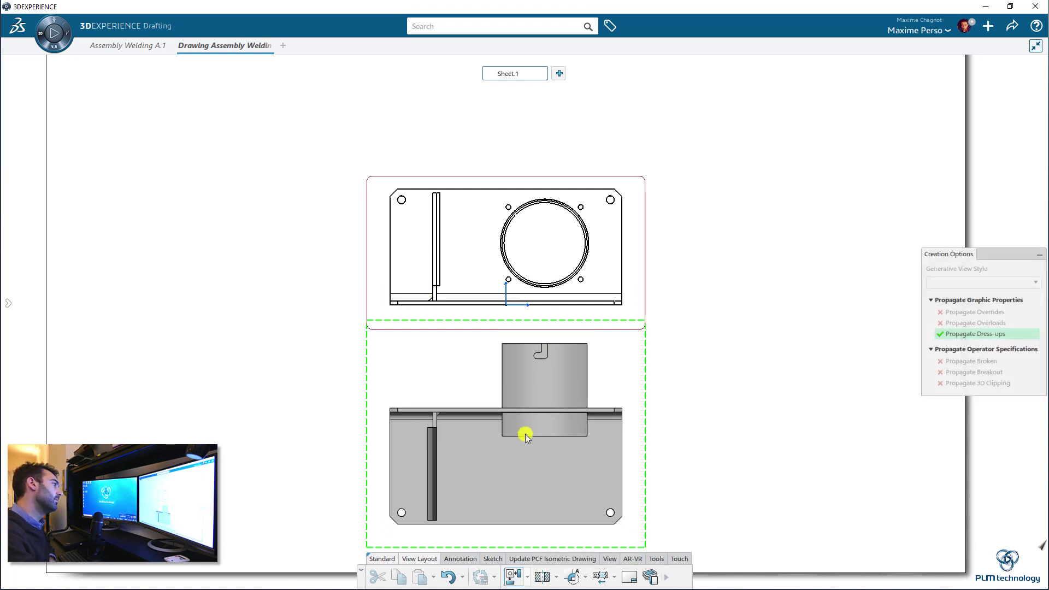
pyautogui.click(526, 434)
pyautogui.moveTo(712, 453)
pyautogui.mouseDown(button='middle')
pyautogui.moveTo(666, 364)
pyautogui.moveTo(656, 387)
pyautogui.moveTo(715, 263)
pyautogui.mouseUp(button='middle')
pyautogui.scroll(3, 710, 328)
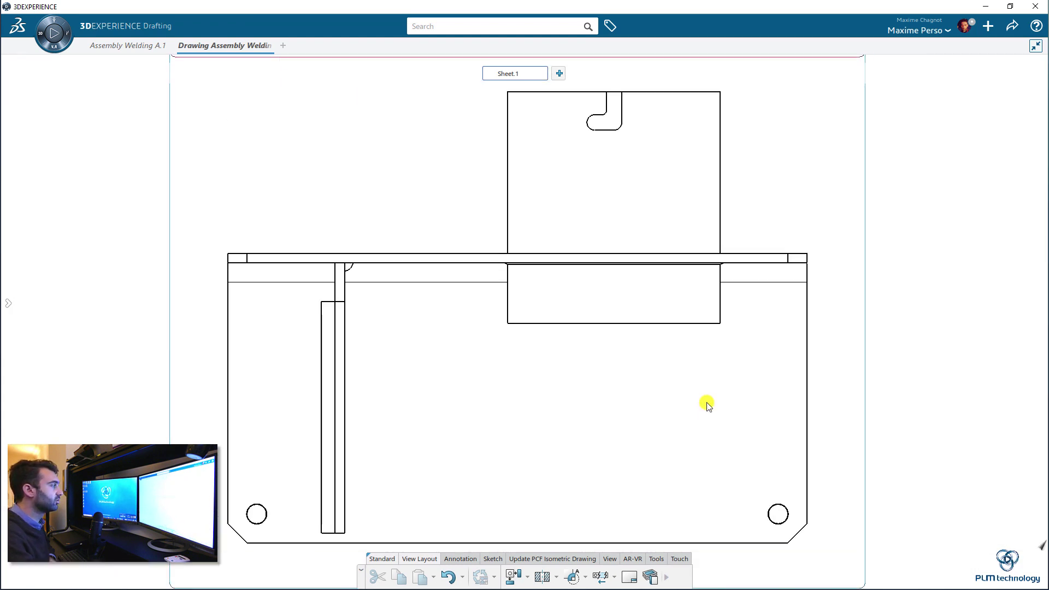
pyautogui.click(460, 558)
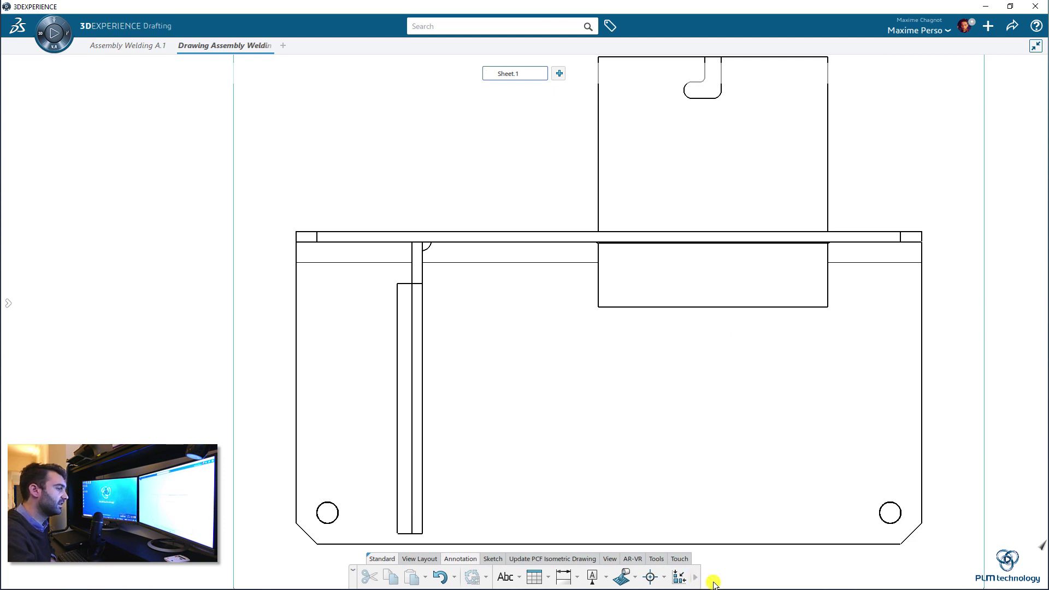
pyautogui.click(695, 577)
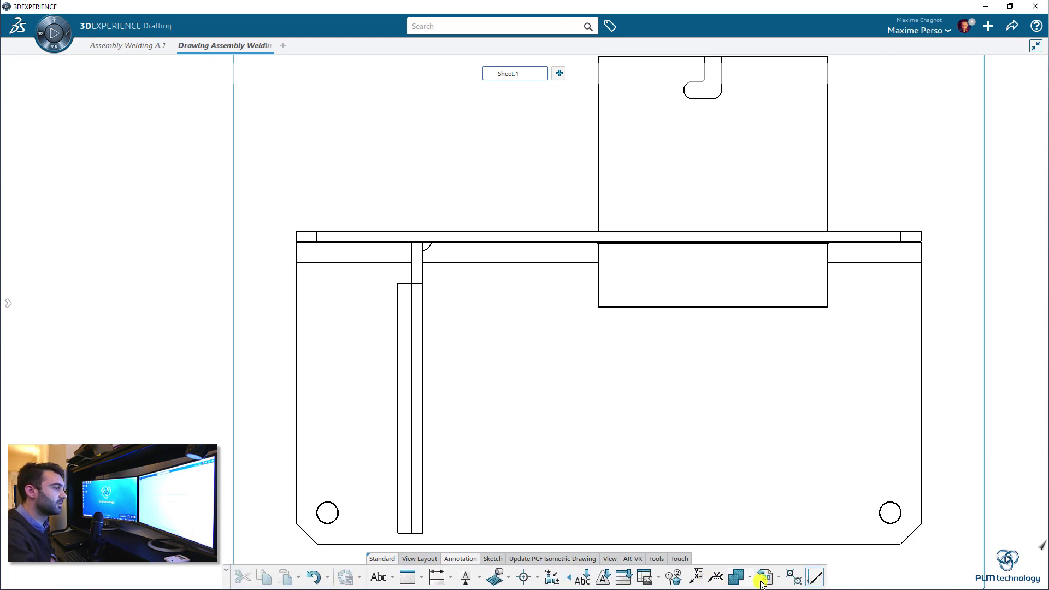
pyautogui.click(716, 580)
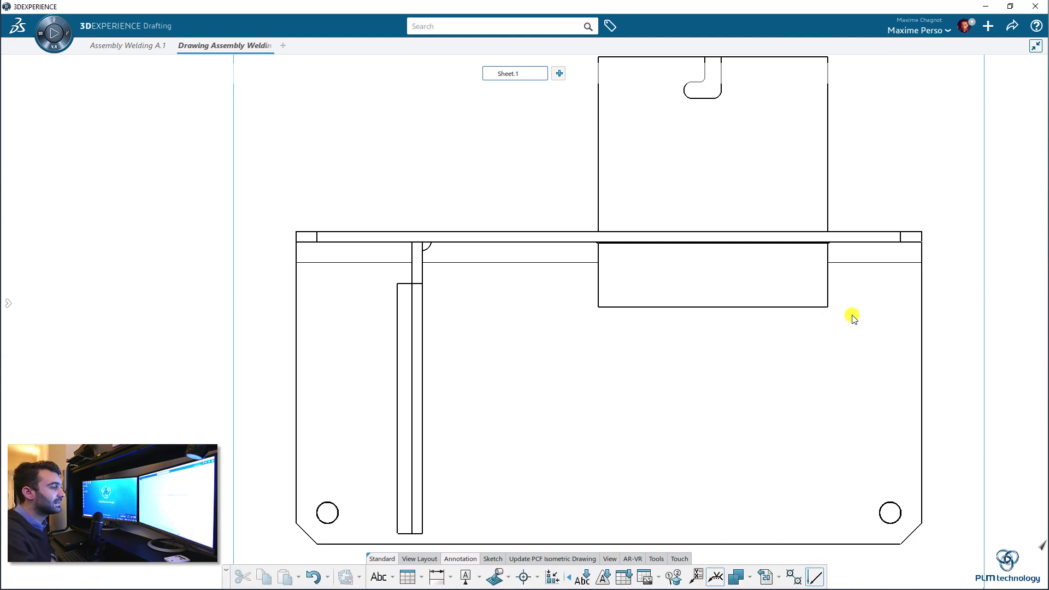
pyautogui.click(430, 248)
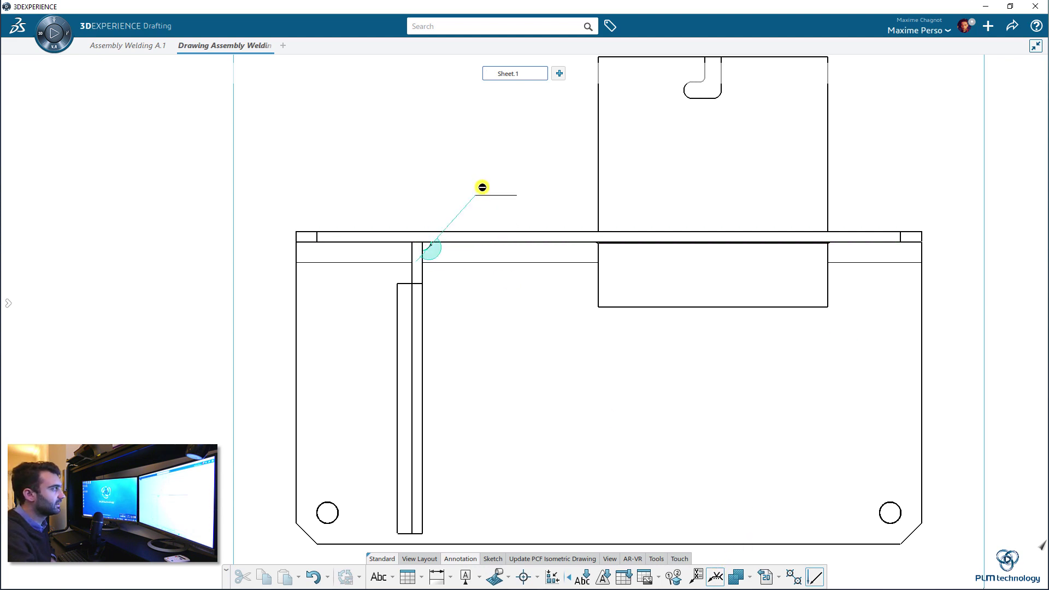
pyautogui.click(483, 180)
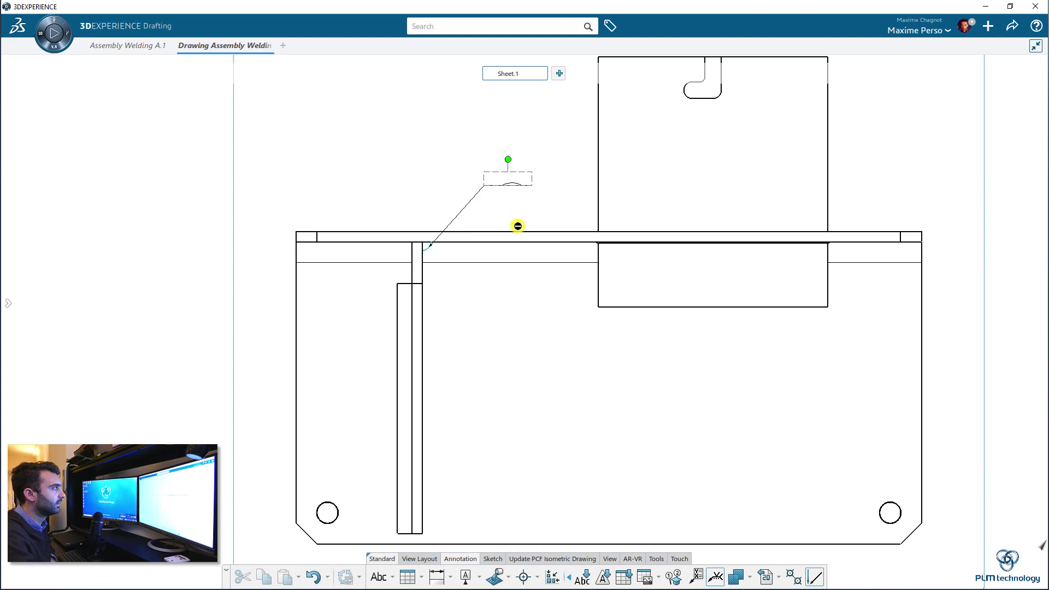
pyautogui.scroll(3, 516, 229)
pyautogui.moveTo(516, 246); pyautogui.dragTo(813, 171)
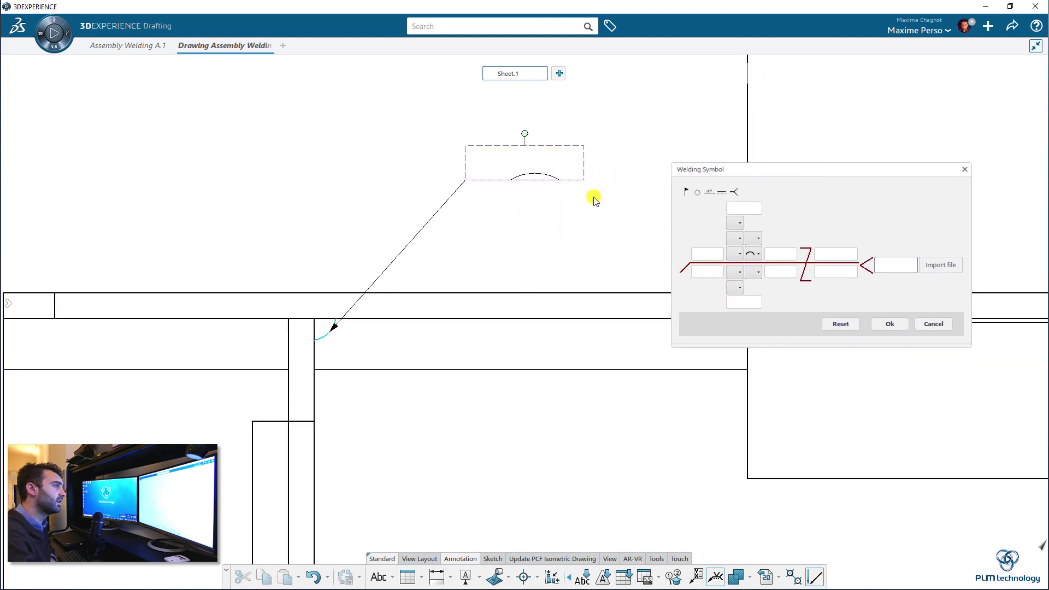
pyautogui.click(755, 255)
pyautogui.click(756, 283)
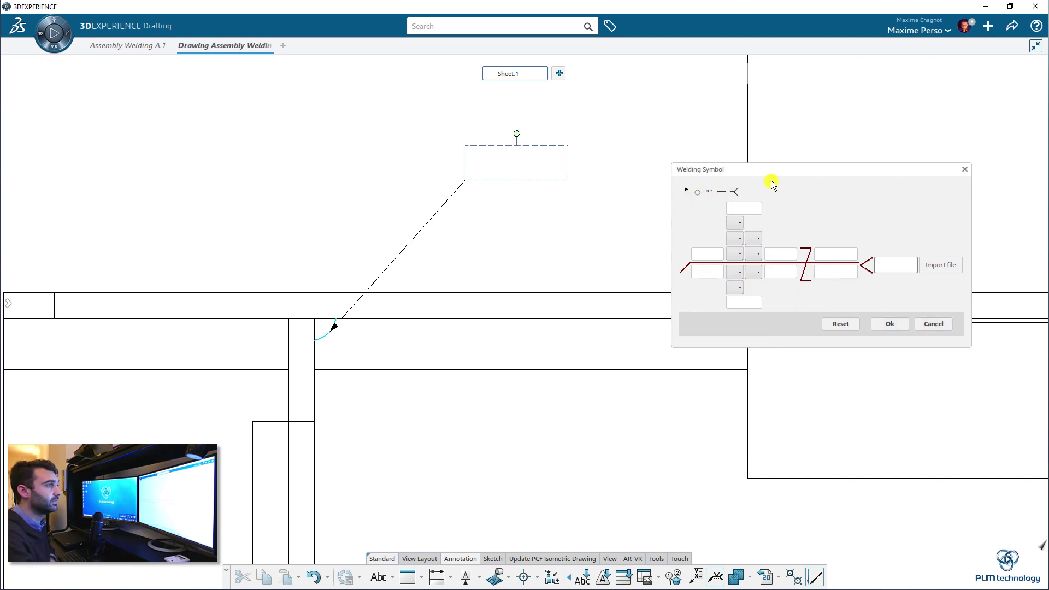
pyautogui.click(738, 222)
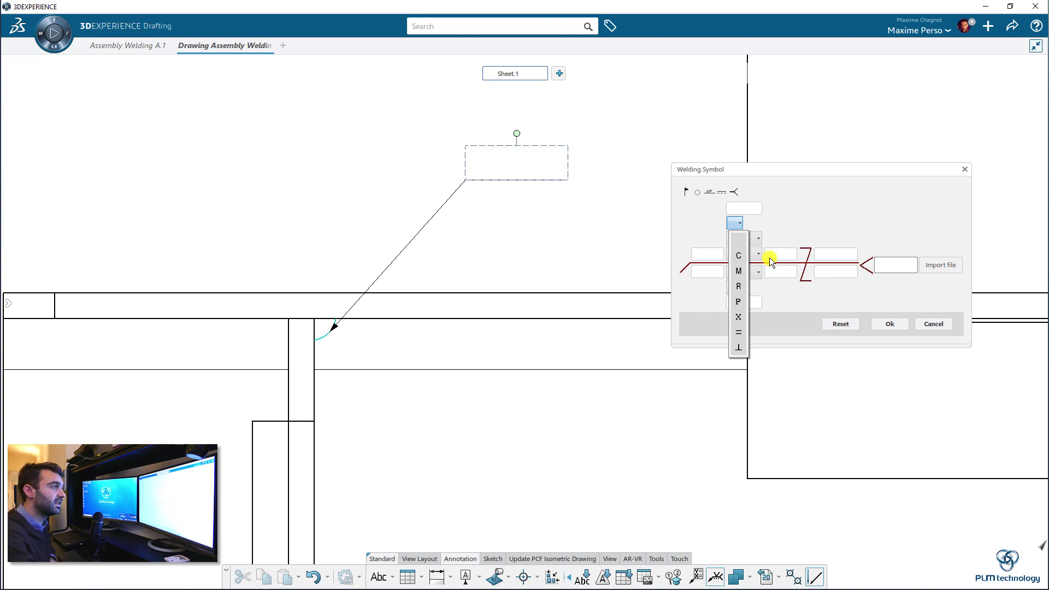
pyautogui.click(933, 324)
pyautogui.click(935, 325)
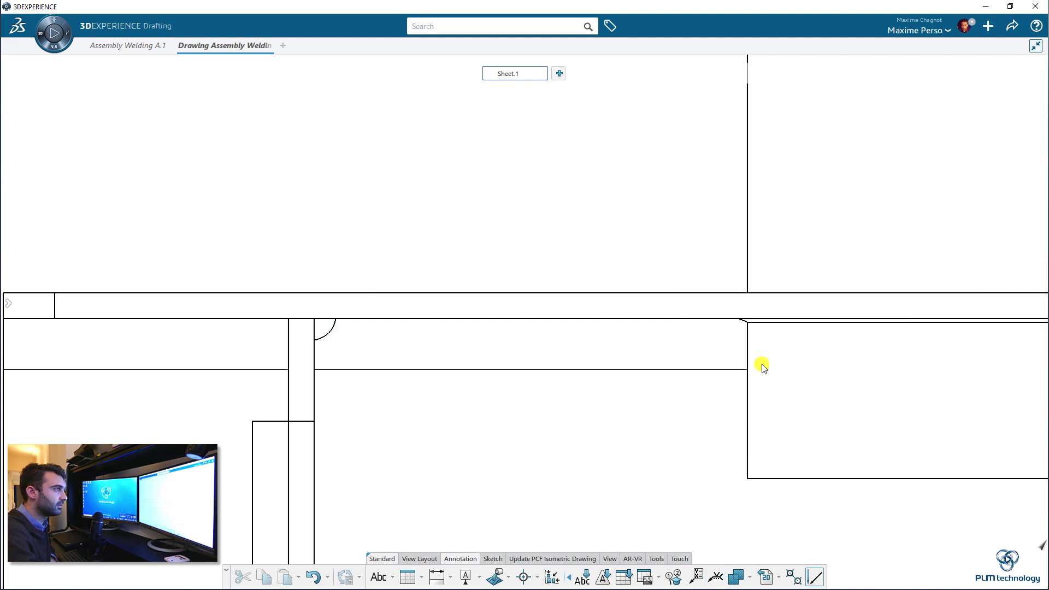
# Place a welding symbol outside the base plate in the front view, with its leader on the outer circle around the cylinder.
pyautogui.moveTo(762, 365); pyautogui.dragTo(170, 262, button='middle')
pyautogui.moveTo(988, 380); pyautogui.dragTo(850, 431, button='middle')
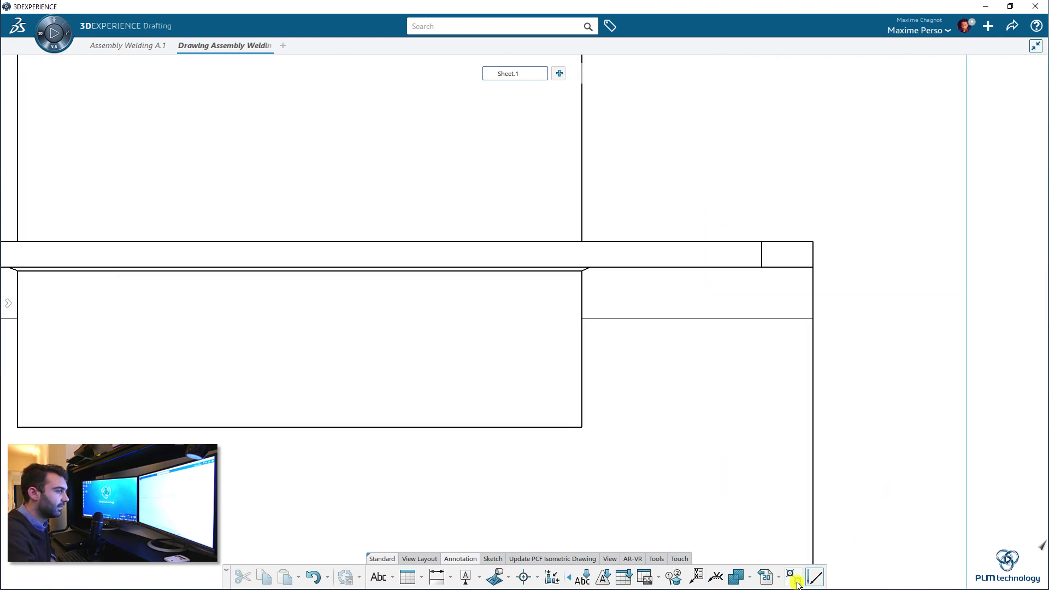
pyautogui.moveTo(610, 265)
pyautogui.mouseDown(button='middle')
pyautogui.moveTo(607, 313)
pyautogui.moveTo(536, 375)
pyautogui.moveTo(531, 315)
pyautogui.mouseUp(button='middle')
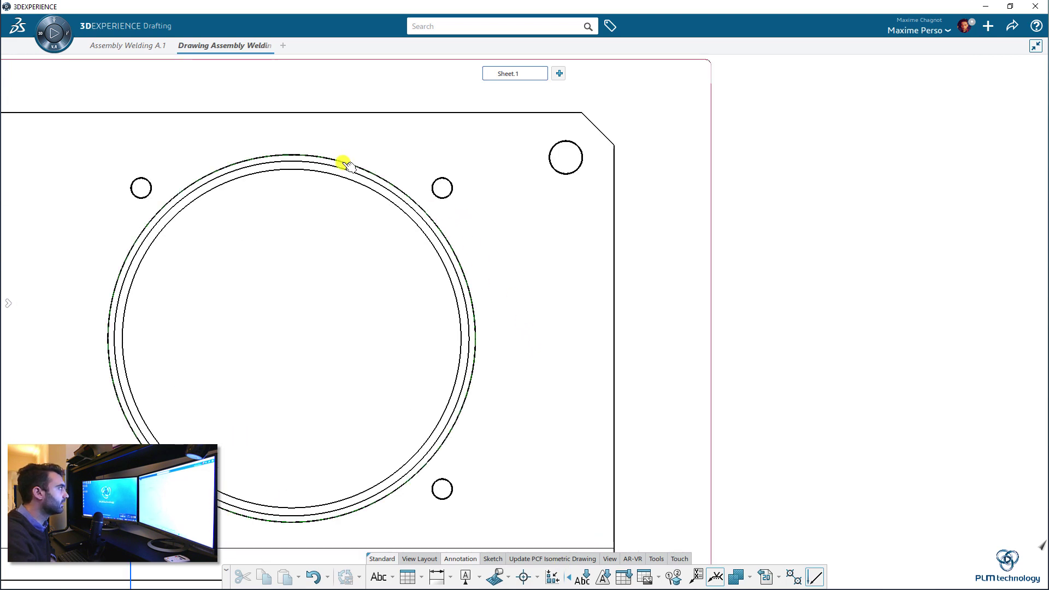
pyautogui.click(344, 163)
pyautogui.moveTo(372, 176); pyautogui.dragTo(442, 288, button='middle')
pyautogui.click(461, 190)
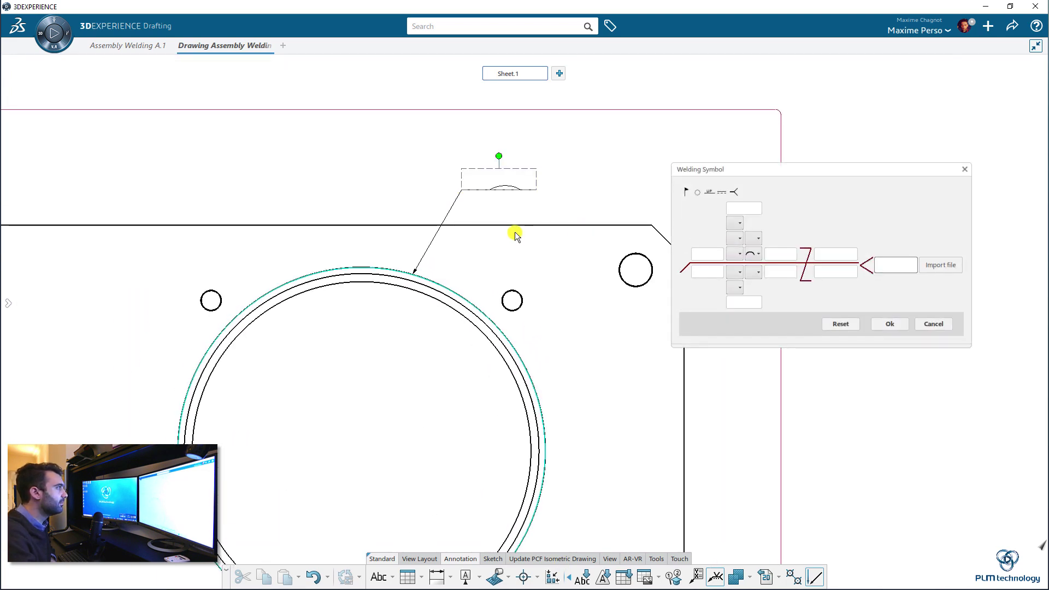
pyautogui.scroll(4, 515, 231)
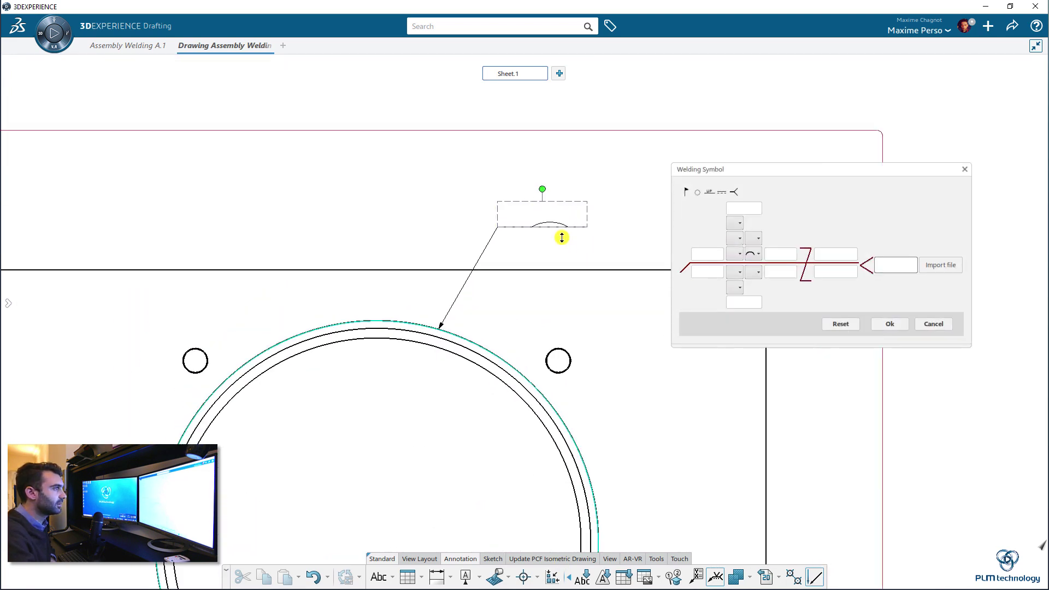
# Mark the cylinder's welding symbol as weld-all-around, with tail reference 11 and a flat contour.
pyautogui.click(700, 194)
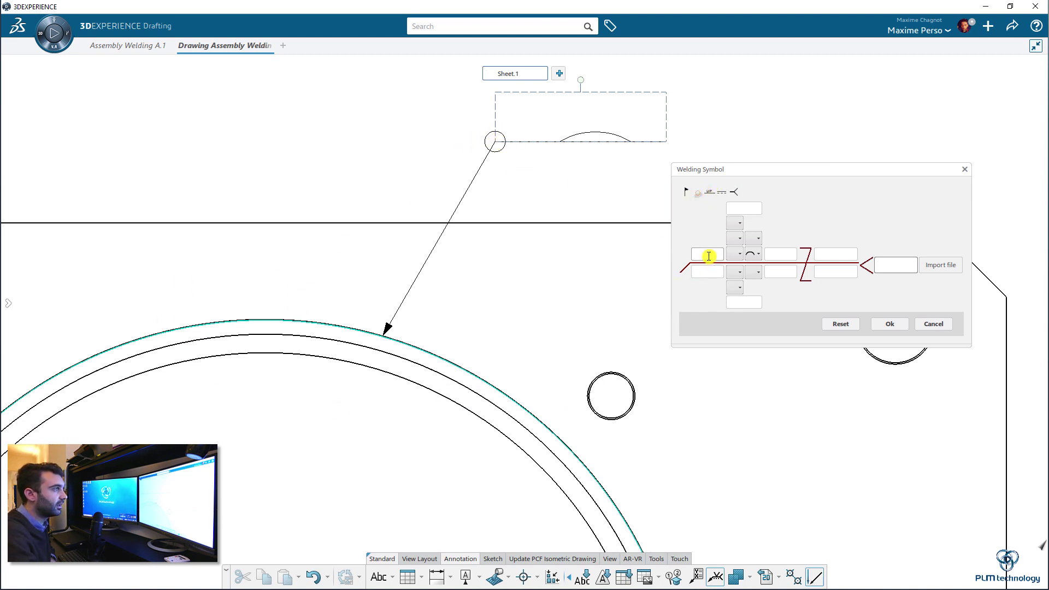
pyautogui.click(897, 264)
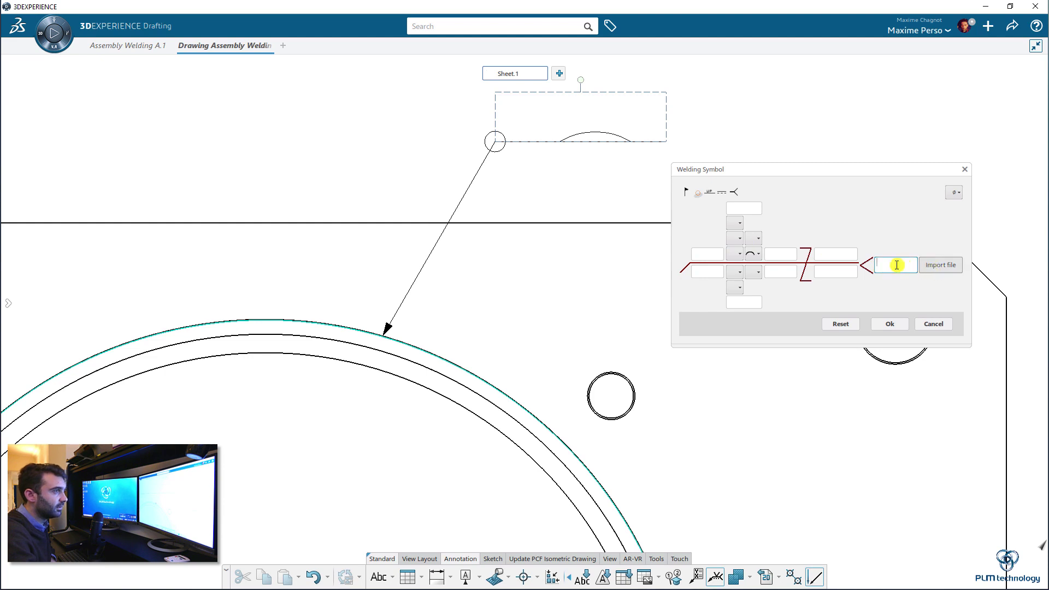
pyautogui.write('11')
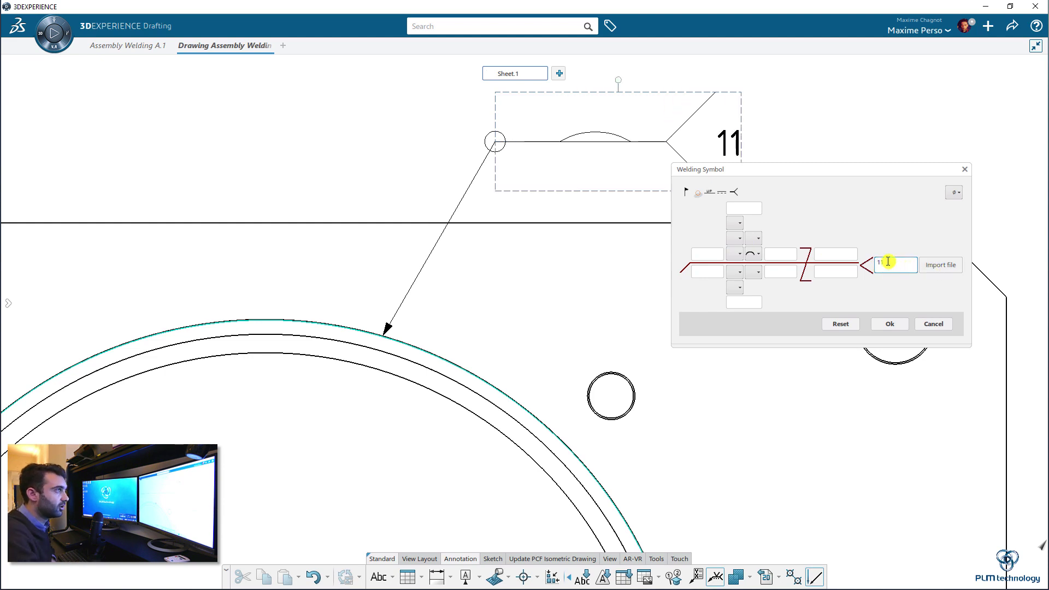
pyautogui.click(754, 254)
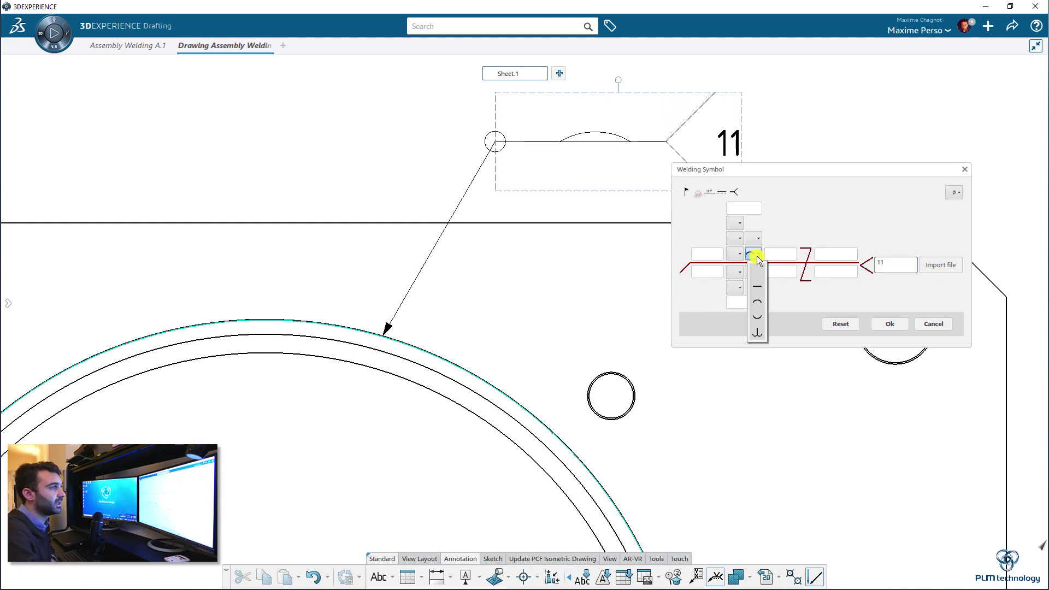
pyautogui.click(755, 289)
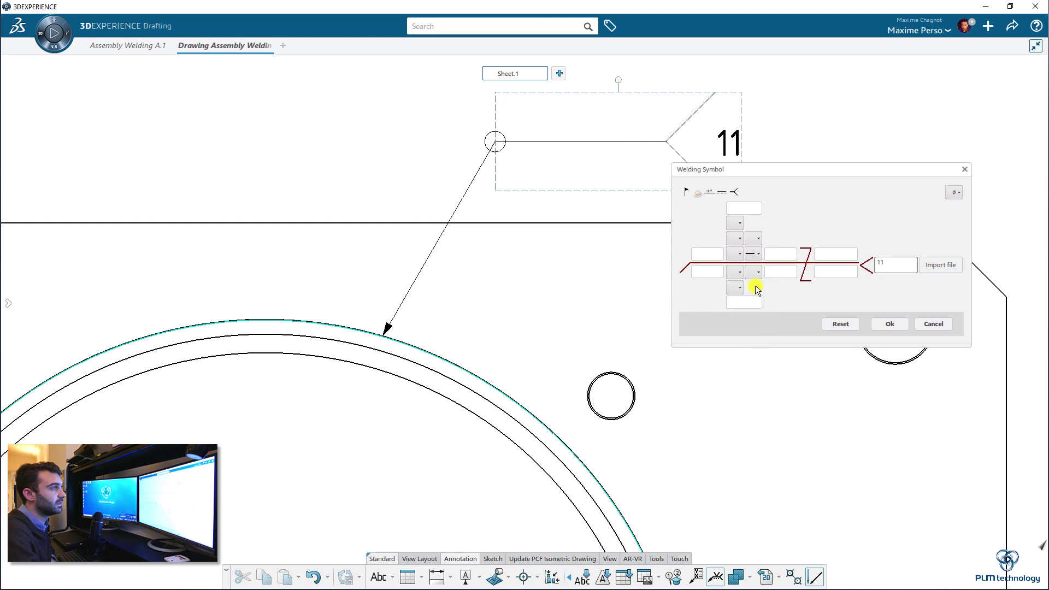
# Try the single-bevel weld type above and below the reference line, and clear it from both sides.
pyautogui.click(741, 258)
pyautogui.click(711, 288)
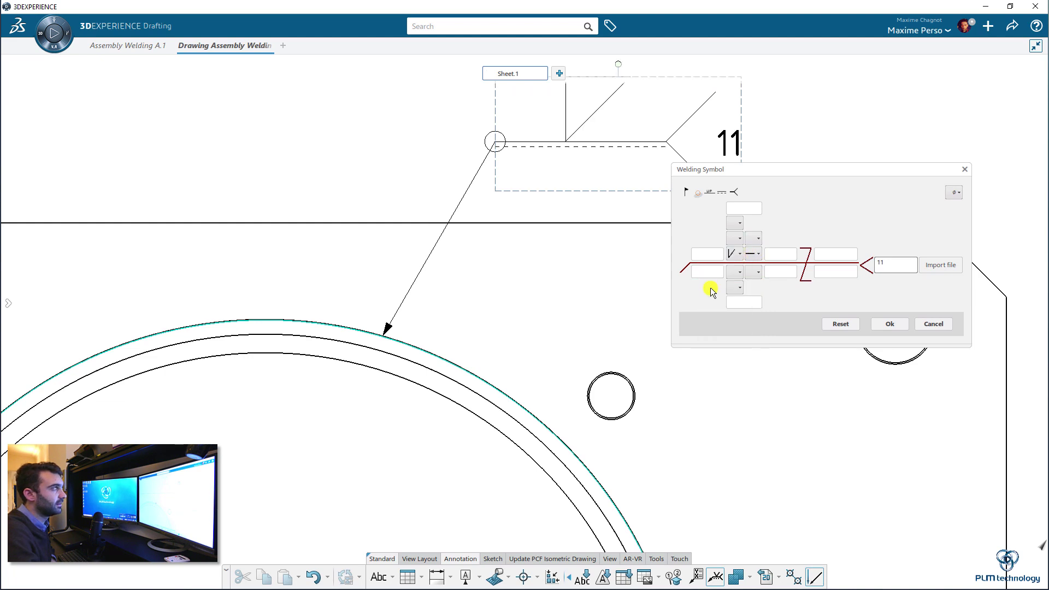
pyautogui.click(740, 271)
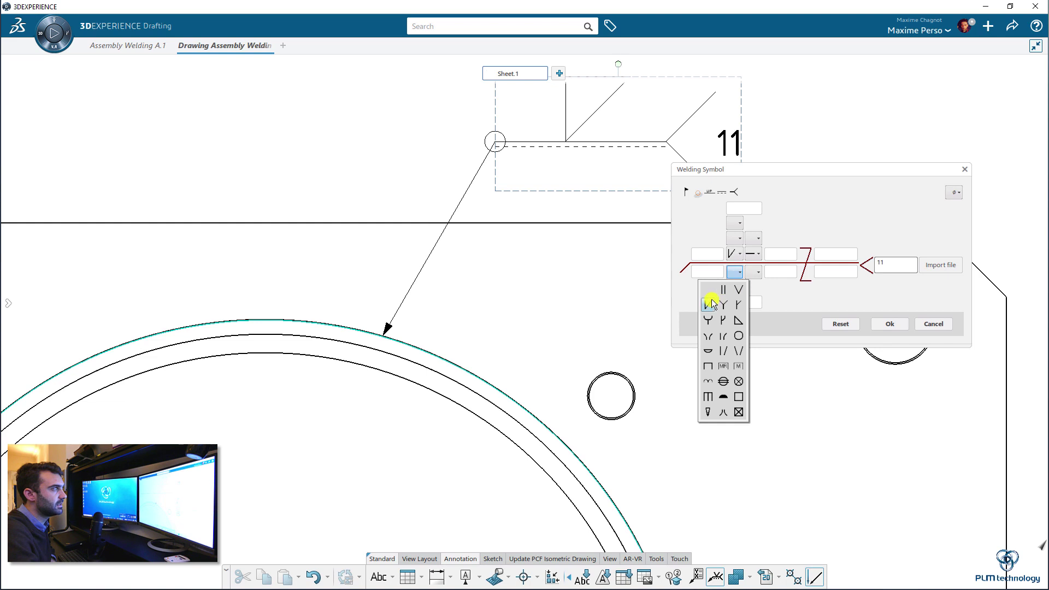
pyautogui.click(711, 298)
pyautogui.click(738, 264)
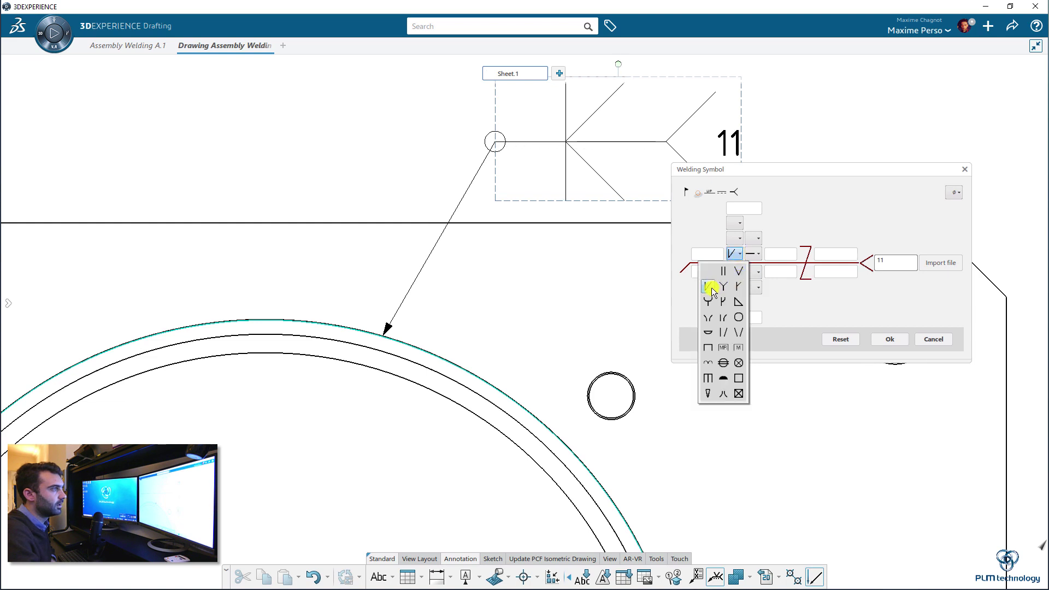
pyautogui.click(713, 275)
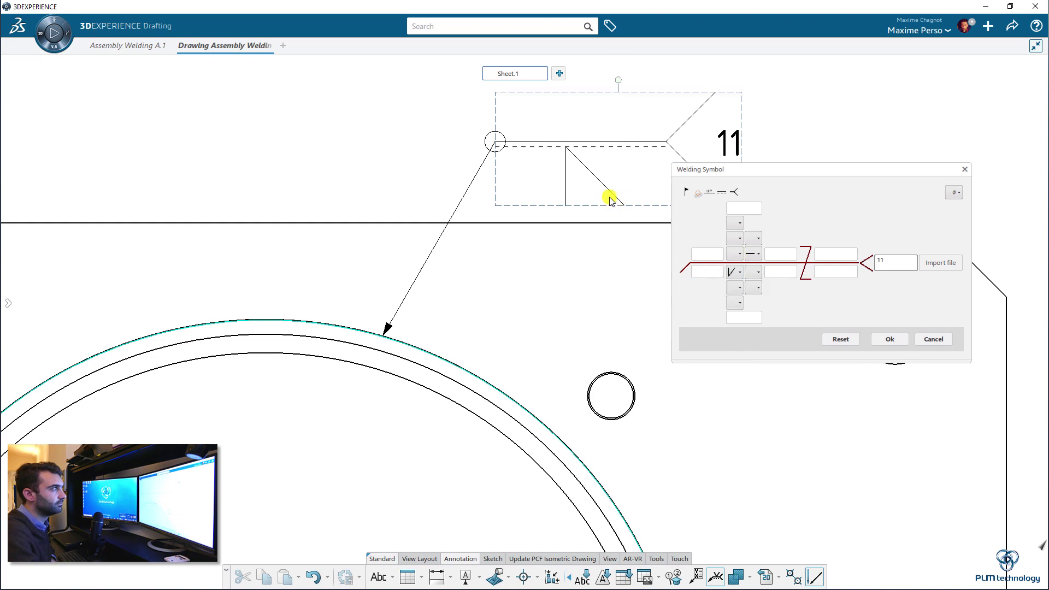
pyautogui.click(735, 272)
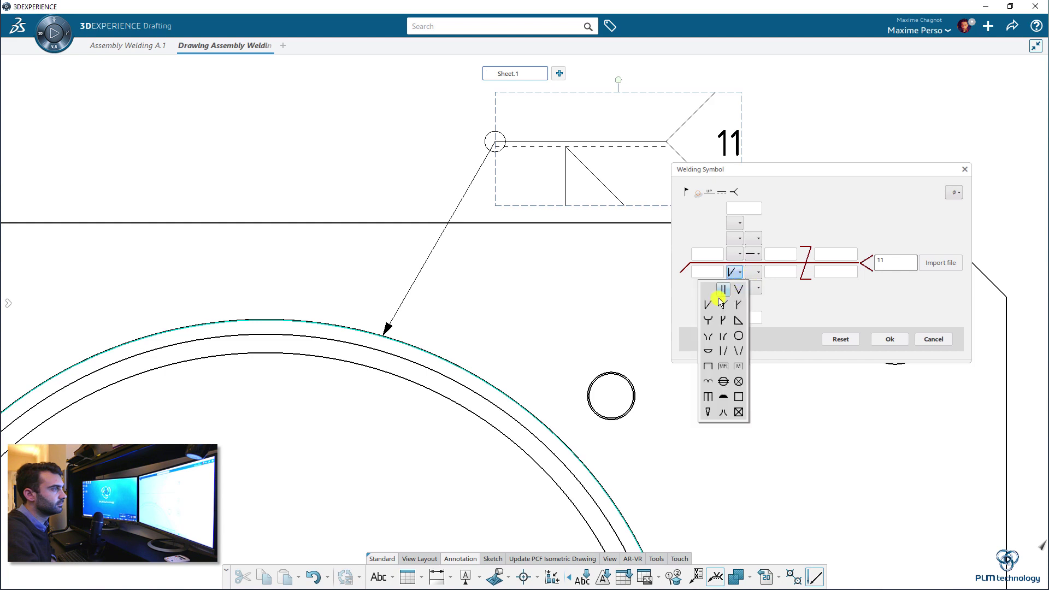
pyautogui.click(708, 290)
# Set the single-bevel weld type above the reference line and confirm the cylinder's welding symbol.
pyautogui.click(735, 254)
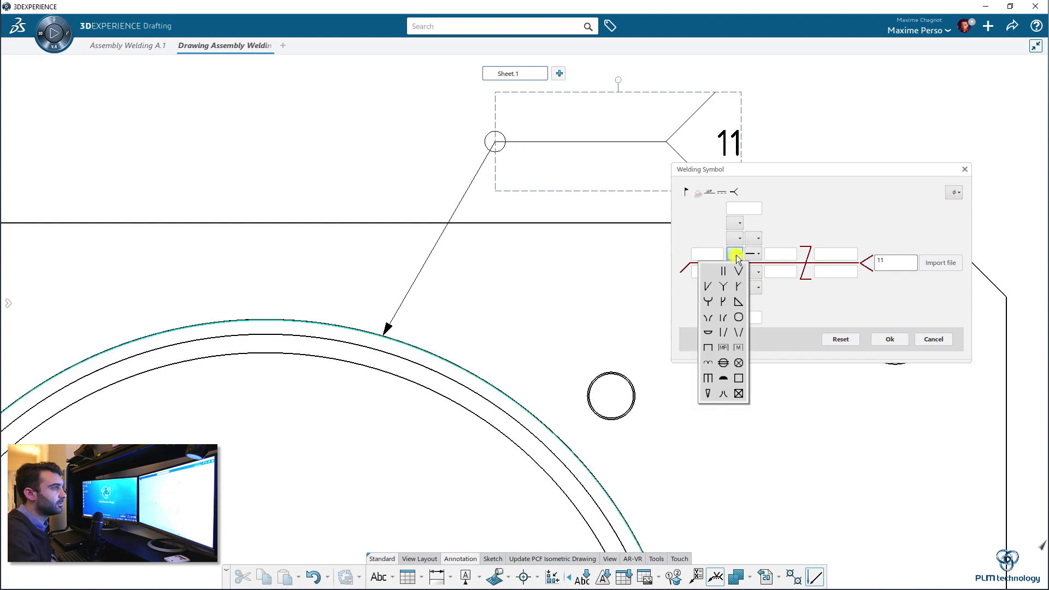
pyautogui.click(711, 290)
pyautogui.click(702, 254)
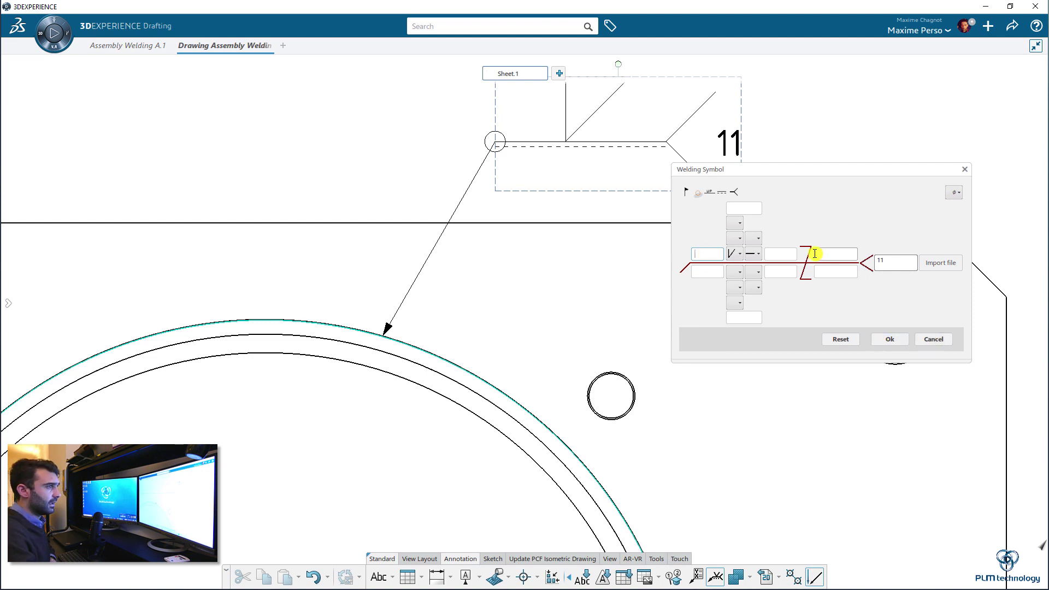
pyautogui.click(893, 338)
pyautogui.moveTo(877, 175)
pyautogui.mouseDown(button='middle')
pyautogui.moveTo(855, 213)
pyautogui.moveTo(784, 199)
pyautogui.mouseUp(button='middle')
pyautogui.click(854, 213)
pyautogui.scroll(-2, 762, 185)
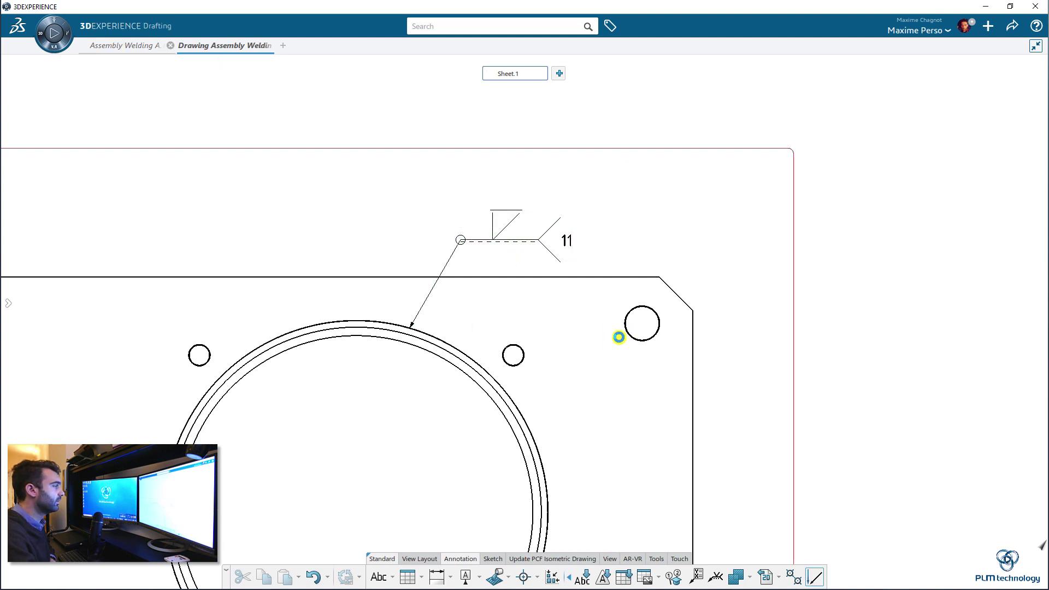
# Measure the circular front edge of the cylinder in the Assembly Welding A.1 model.
pyautogui.click(125, 46)
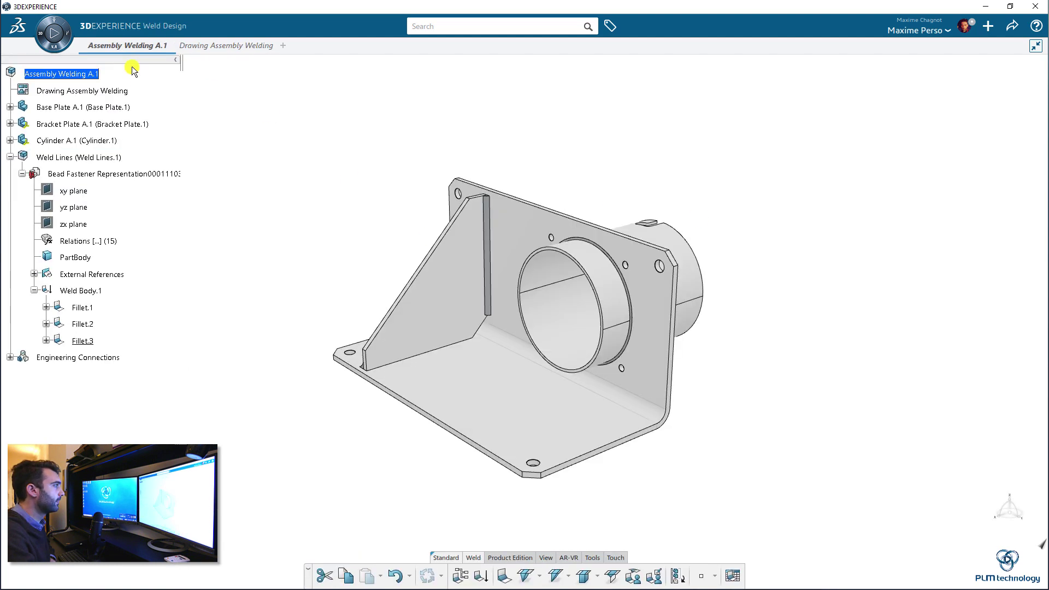
pyautogui.click(592, 557)
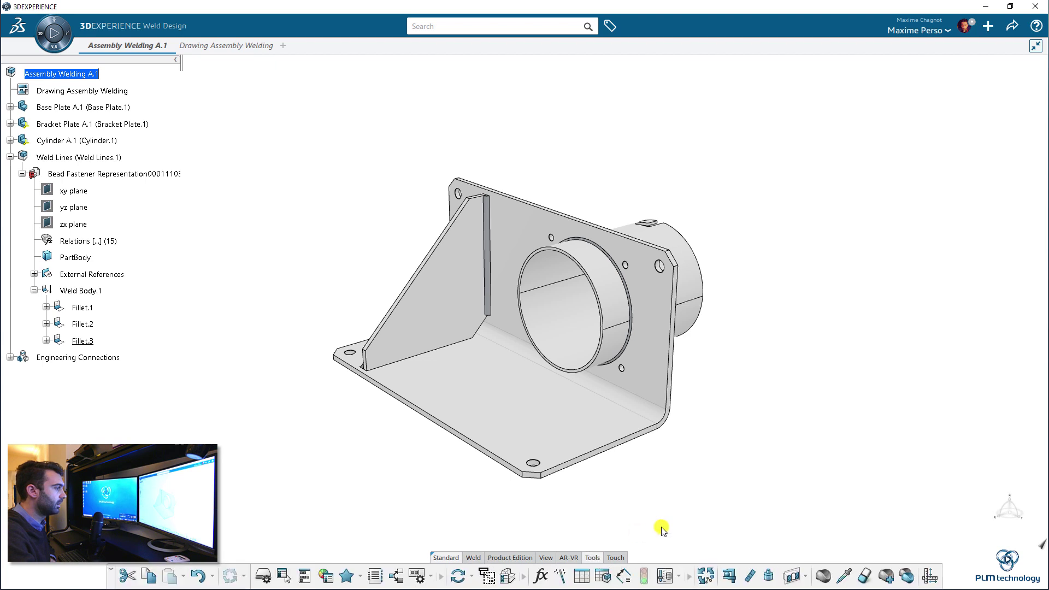
pyautogui.click(730, 574)
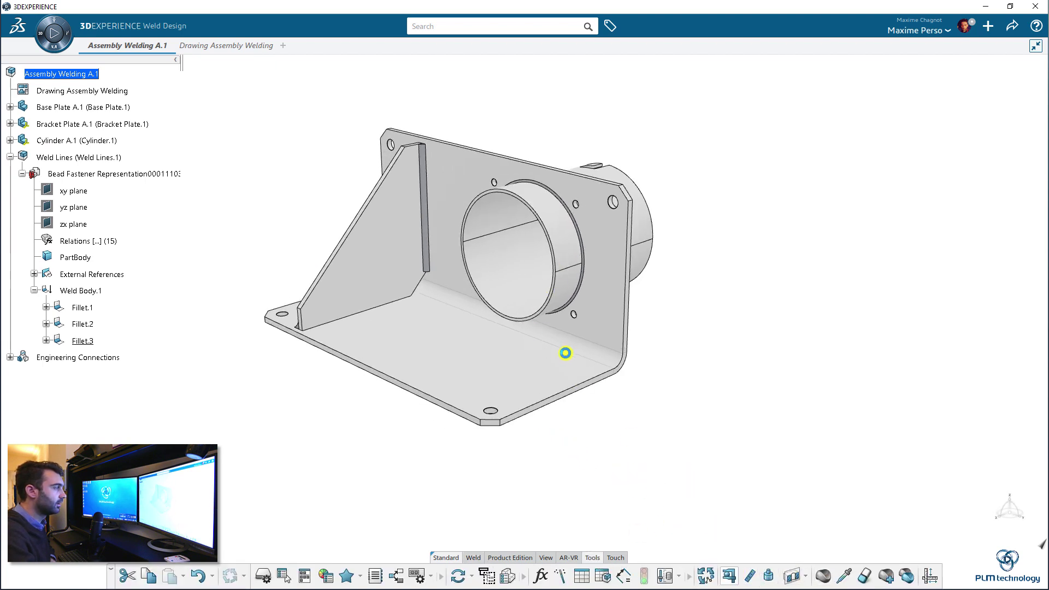
pyautogui.scroll(5, 553, 287)
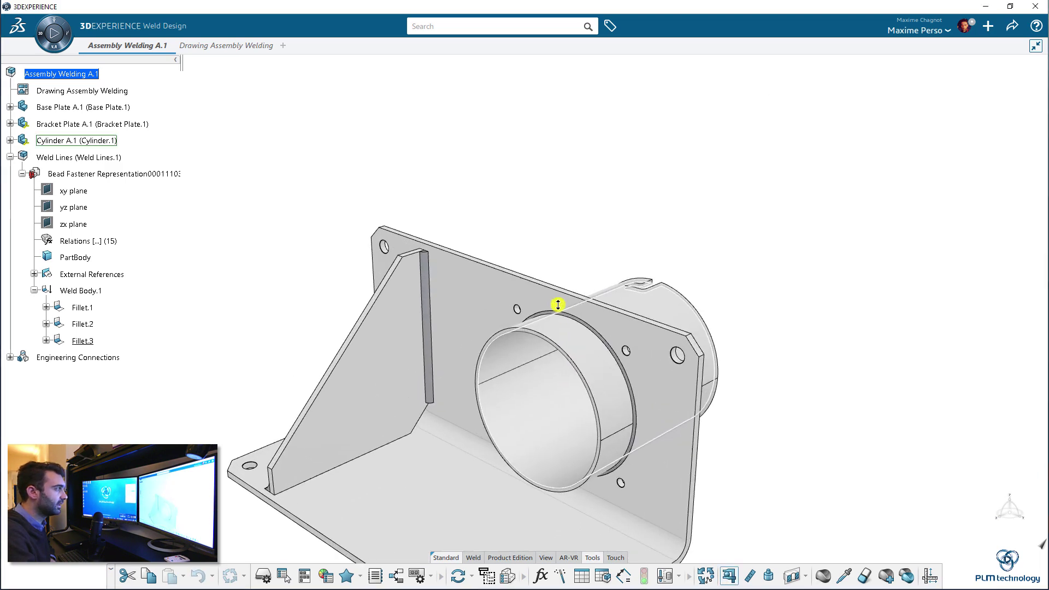
pyautogui.click(541, 331)
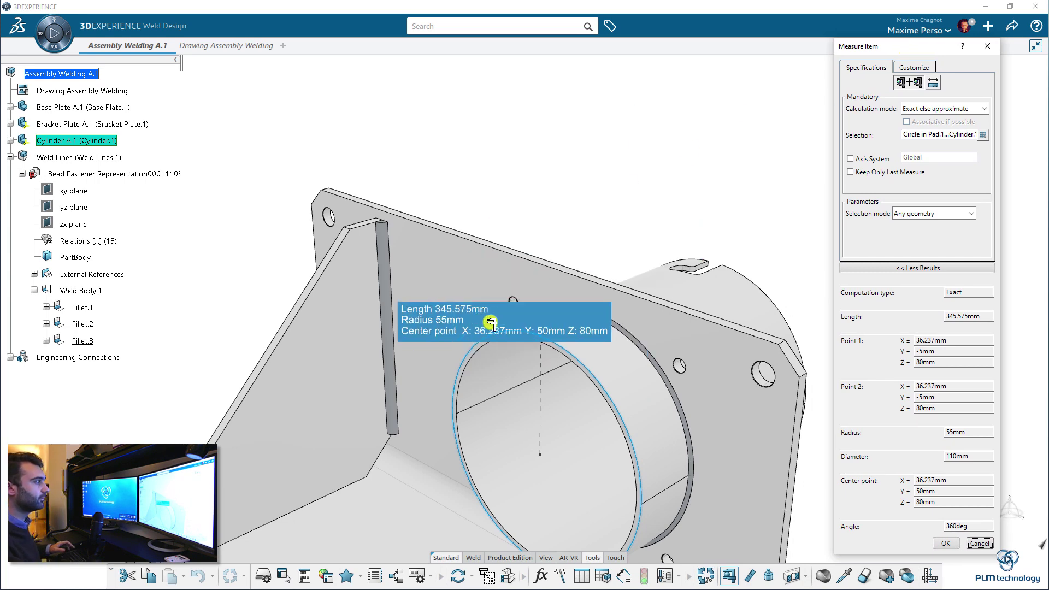
pyautogui.press('Escape')
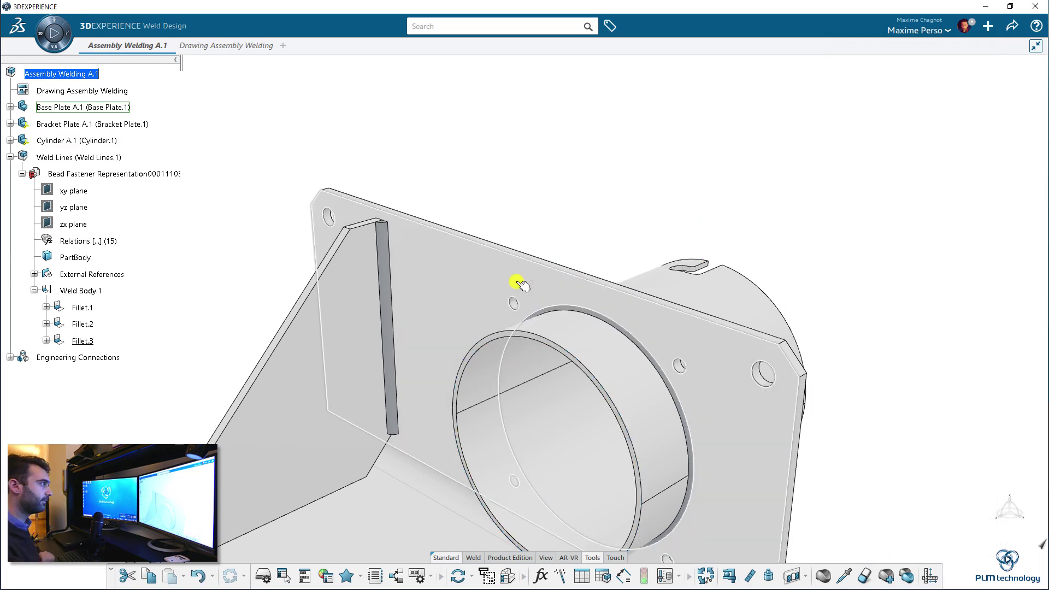
pyautogui.moveTo(591, 251)
pyautogui.mouseDown(button='middle')
pyautogui.moveTo(583, 178)
pyautogui.moveTo(583, 218)
pyautogui.mouseUp(button='middle')
# In the assembly drawing, enter the weld size a 345 above the reference line of the cylinder's welding symbol and confirm it.
pyautogui.click(249, 44)
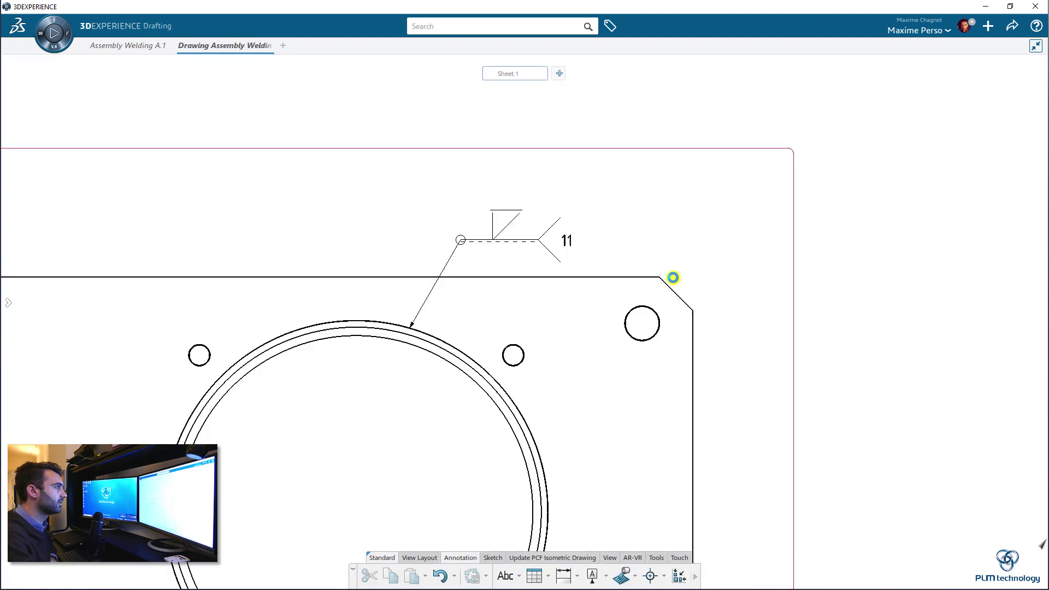
pyautogui.doubleClick(478, 236)
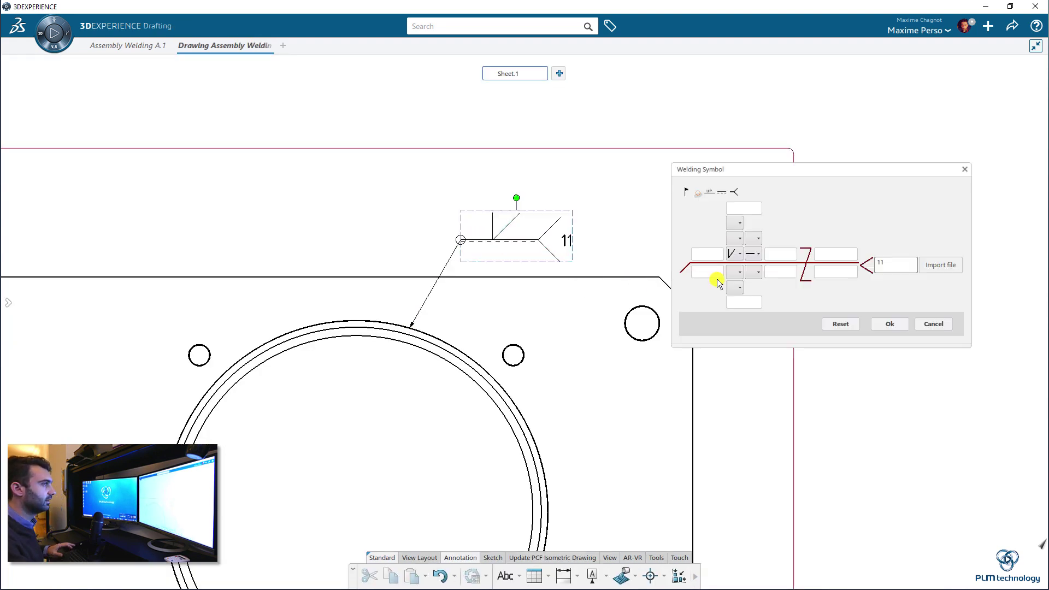
pyautogui.write('a')
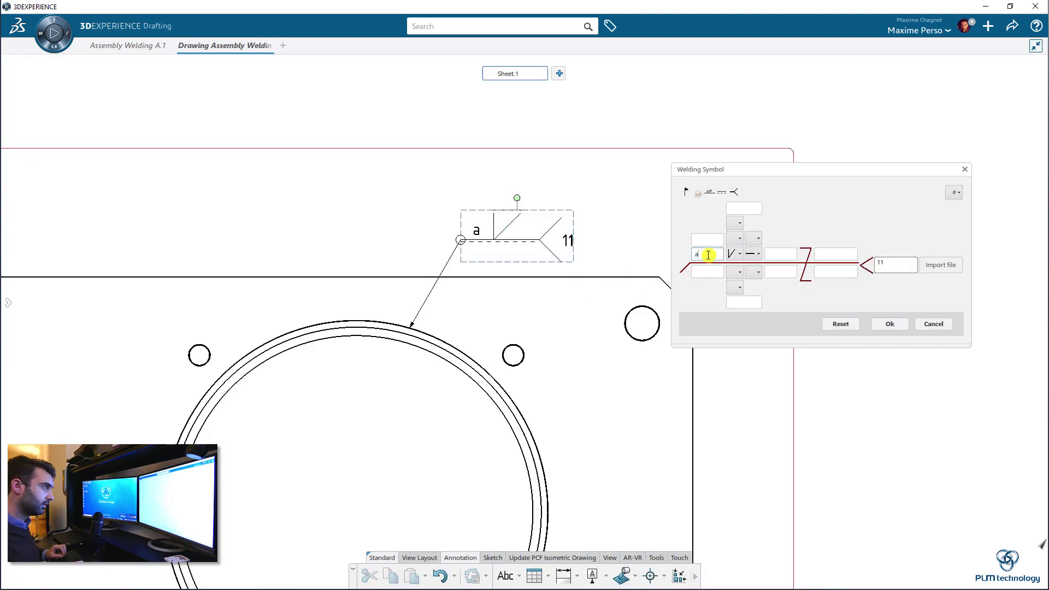
pyautogui.write('345')
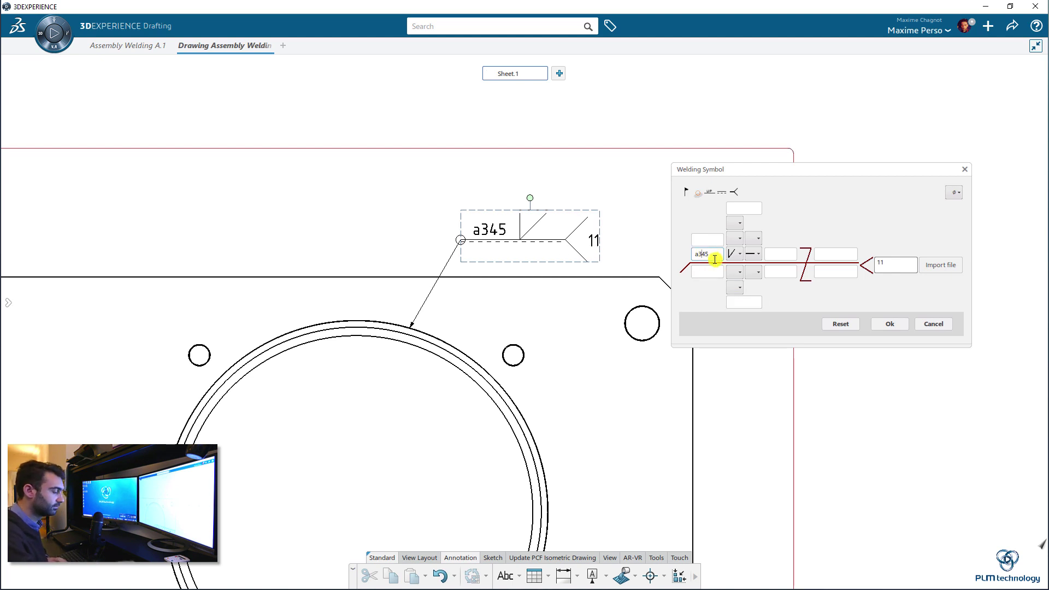
pyautogui.click(789, 256)
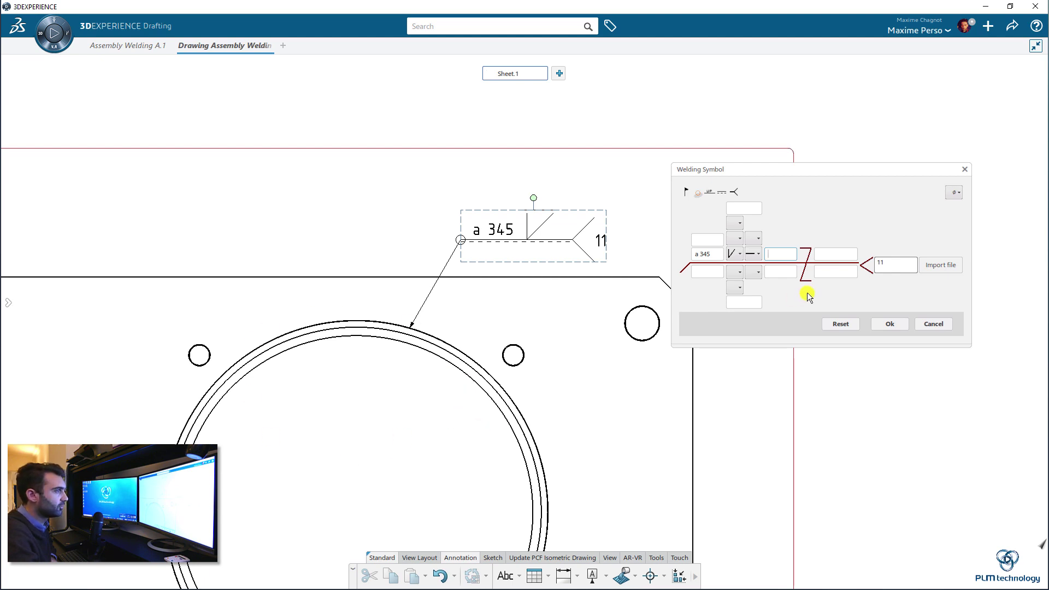
pyautogui.click(884, 325)
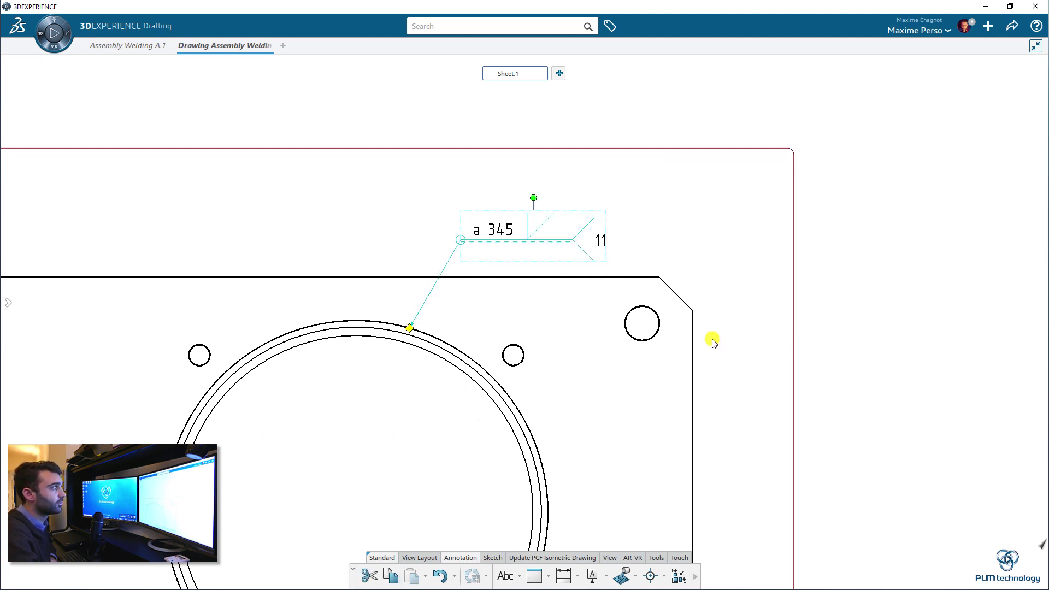
pyautogui.click(824, 357)
pyautogui.moveTo(363, 368); pyautogui.dragTo(415, 267, button='middle')
pyautogui.moveTo(500, 264)
pyautogui.mouseDown(button='middle')
pyautogui.moveTo(501, 274)
pyautogui.moveTo(536, 276)
pyautogui.mouseUp(button='middle')
pyautogui.scroll(-6, 541, 278)
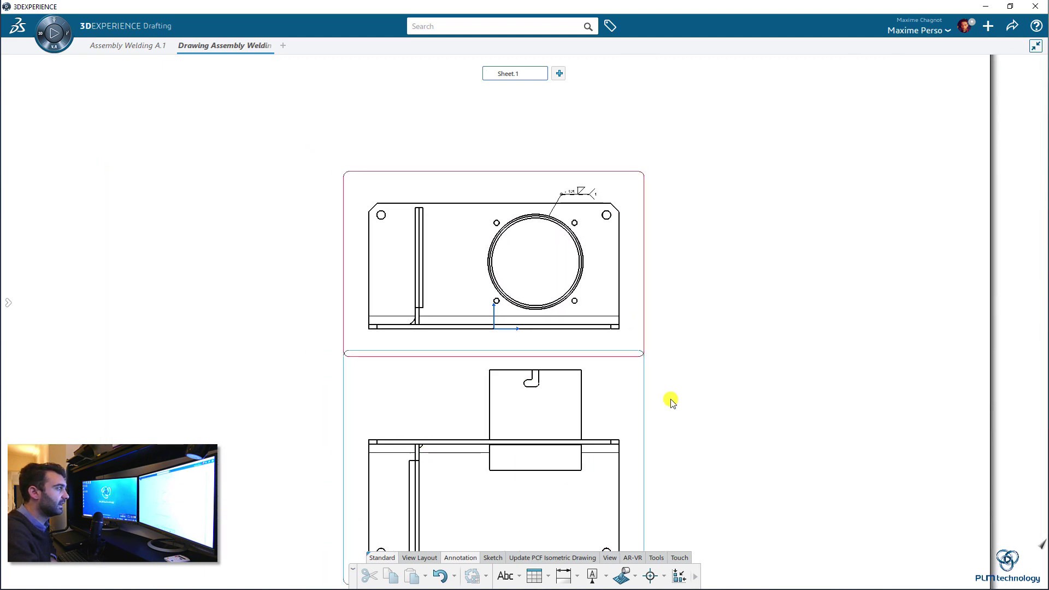
pyautogui.moveTo(683, 375); pyautogui.dragTo(685, 354, button='middle')
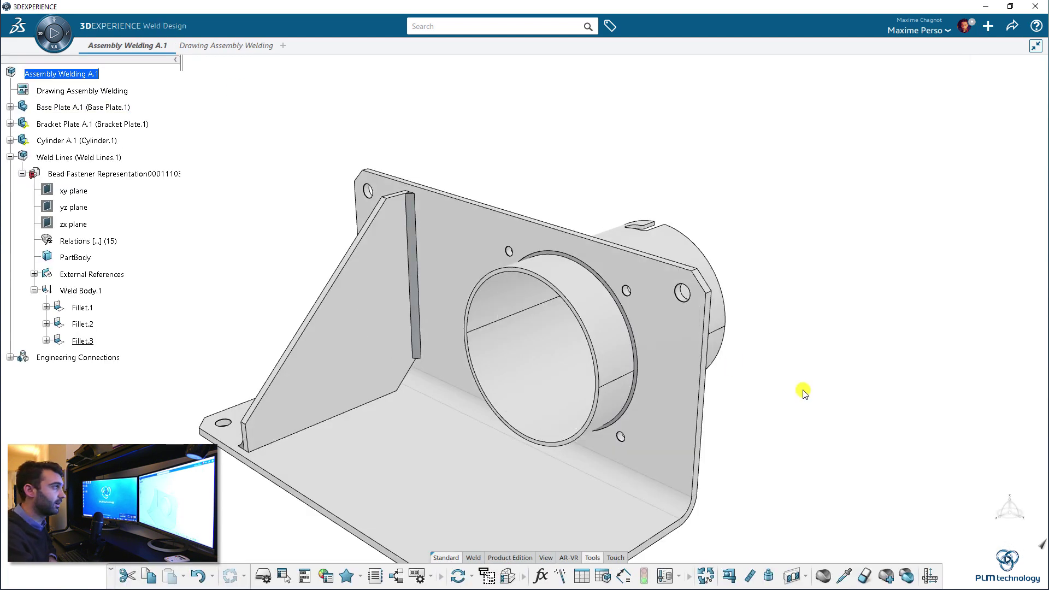
pyautogui.moveTo(806, 402)
pyautogui.mouseDown(button='middle')
pyautogui.moveTo(812, 387)
pyautogui.moveTo(812, 404)
pyautogui.mouseUp(button='middle')
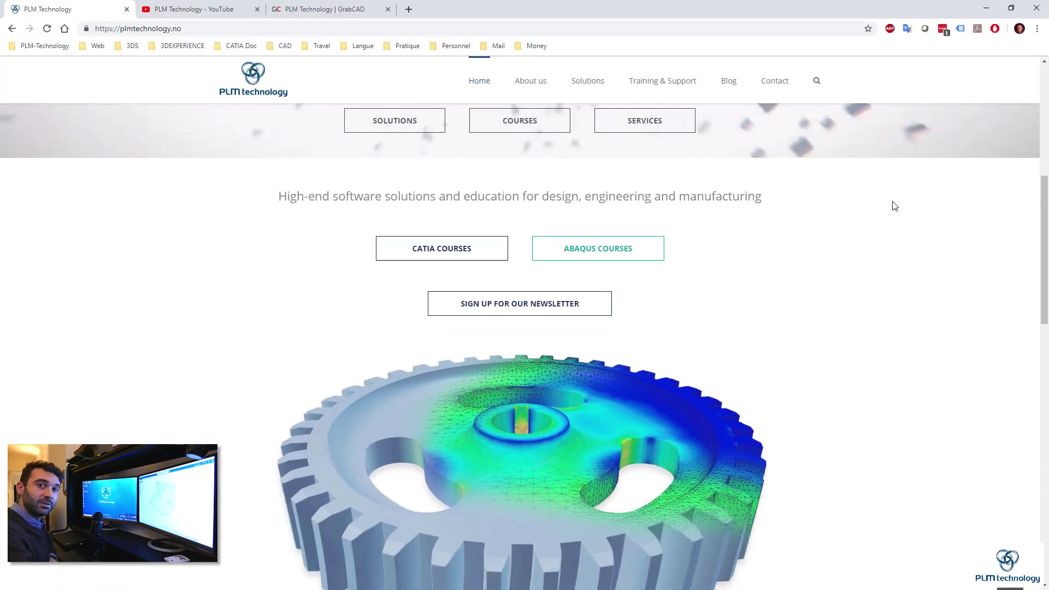
pyautogui.scroll(-15, 893, 206)
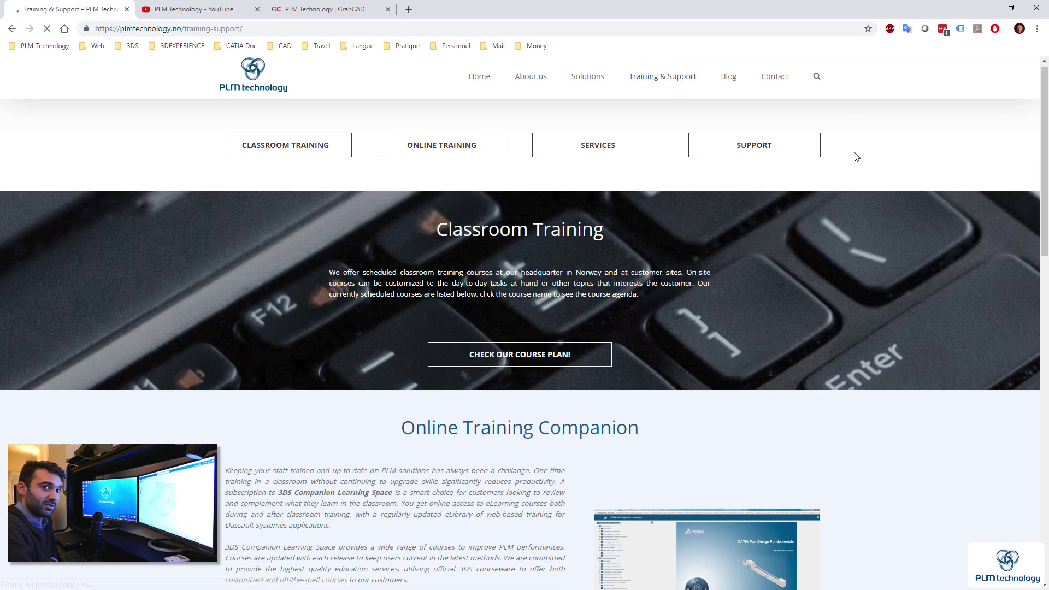
# Look through PLM Technology's training page, blog, YouTube channel and GrabCAD profile in the web browser.
pyautogui.scroll(-12, 855, 157)
pyautogui.moveTo(728, 86)
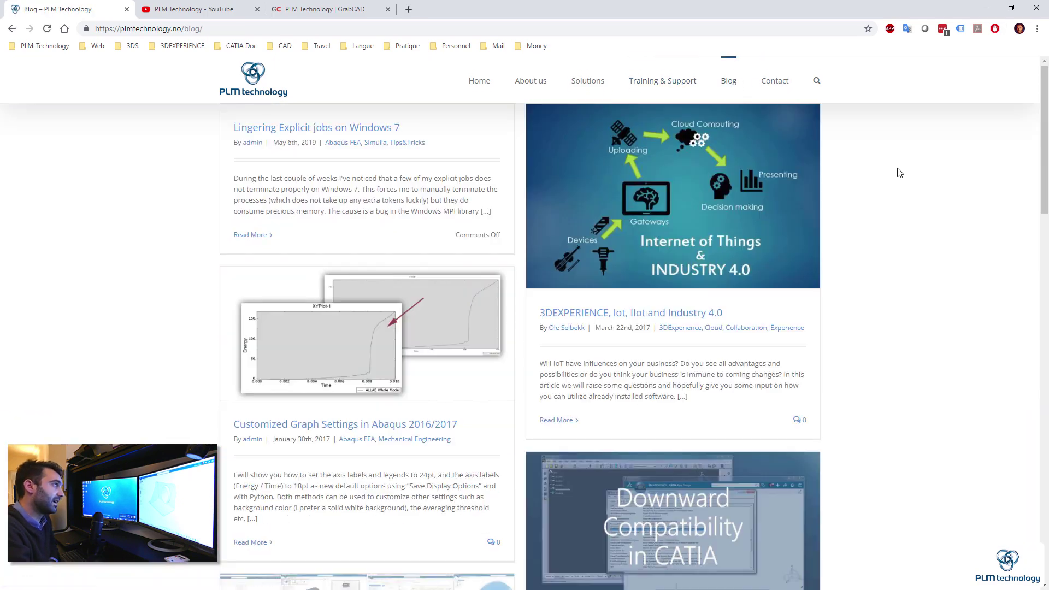
pyautogui.scroll(-4, 900, 173)
pyautogui.click(192, 15)
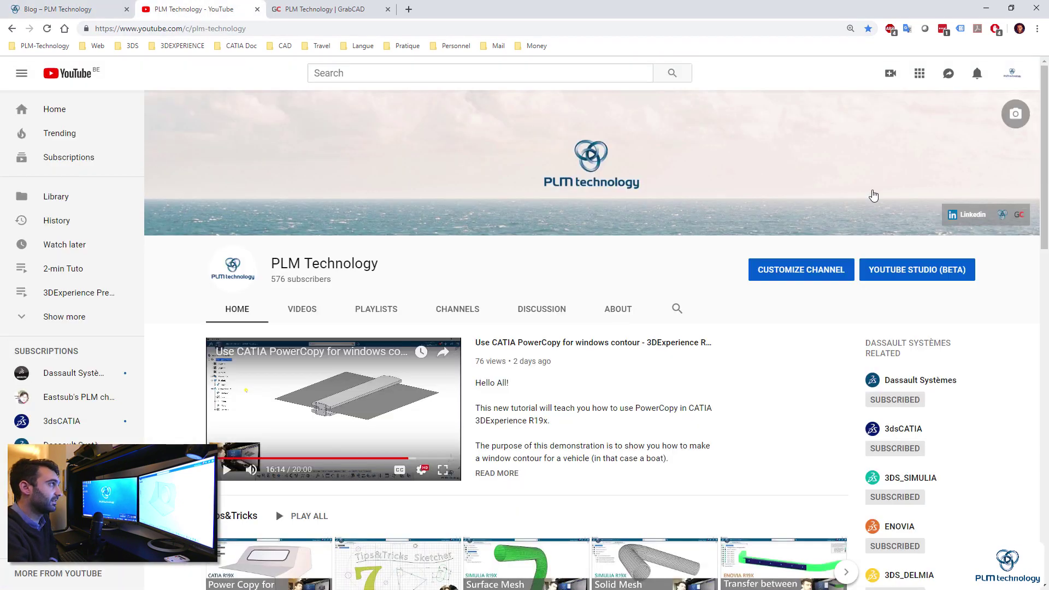
pyautogui.scroll(-8, 831, 175)
pyautogui.scroll(-1, 833, 178)
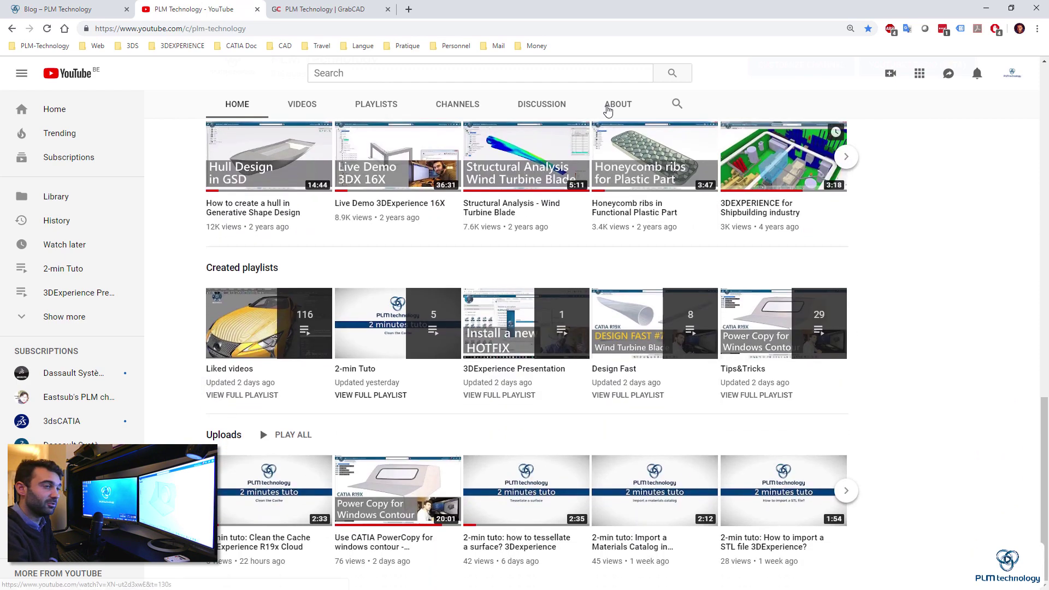
pyautogui.click(317, 9)
pyautogui.scroll(-4, 973, 281)
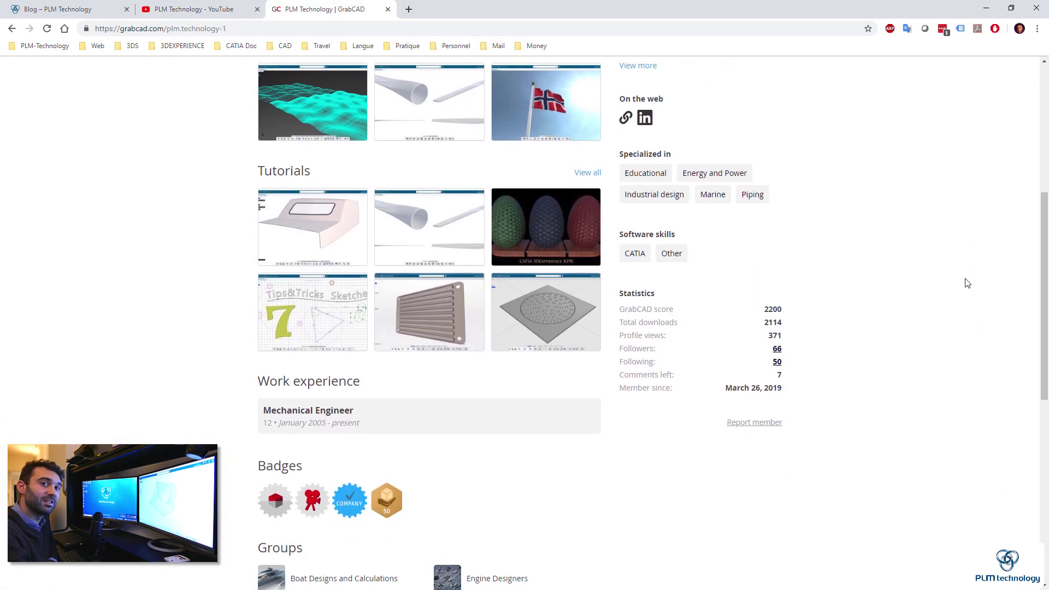